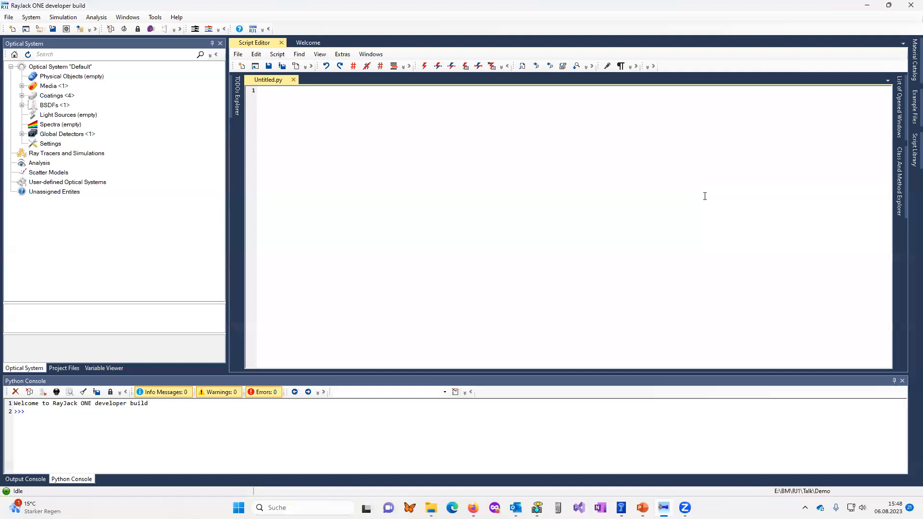
Step: Insert the script header template with the commented library load line and the Simulation.Split call into the empty script
{"action": "type", "text": "B"}
{"action": "key", "text": "Down"}
{"action": "key", "text": "Down"}
{"action": "key", "text": "Down"}
{"action": "key", "text": "Return"}
{"action": "key", "text": "Down"}
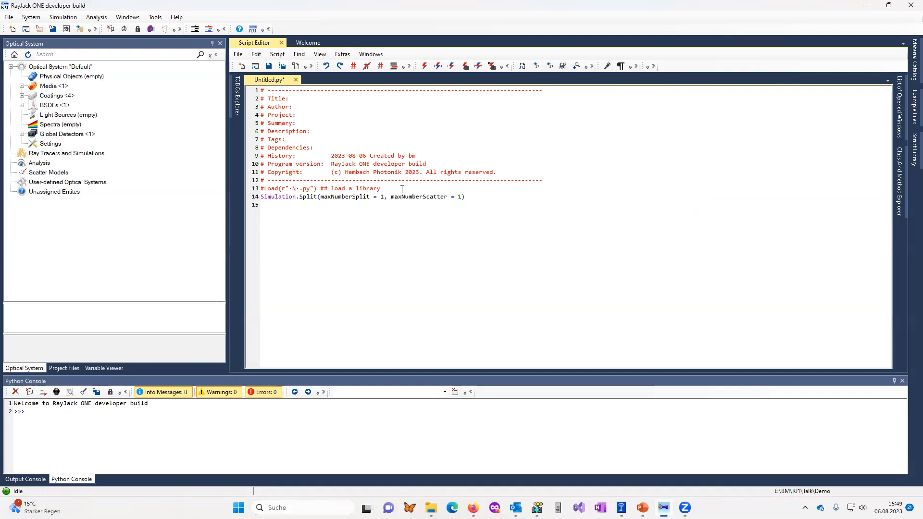
Step: Set maxNumberSplit to 0 in the Simulation.Split call
{"action": "left_click_drag", "start_coordinate": [385, 196], "coordinate": [381, 198]}
{"action": "left_click", "coordinate": [382, 198]}
{"action": "type", "text": "0"}
{"action": "key", "text": "BackSpace"}
Step: Below the Simulation.Split line, leave blank lines and start the assignment lens = Lens.Singlet.FromFocalLength(
{"action": "left_click", "coordinate": [400, 205]}
{"action": "key", "text": "Return"}
{"action": "key", "text": "Return"}
{"action": "key", "text": "Return"}
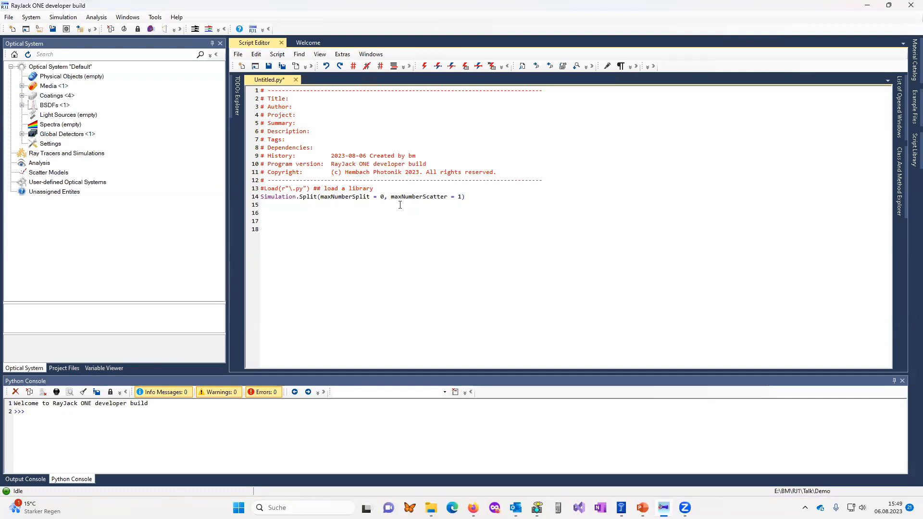
{"action": "type", "text": "le"}
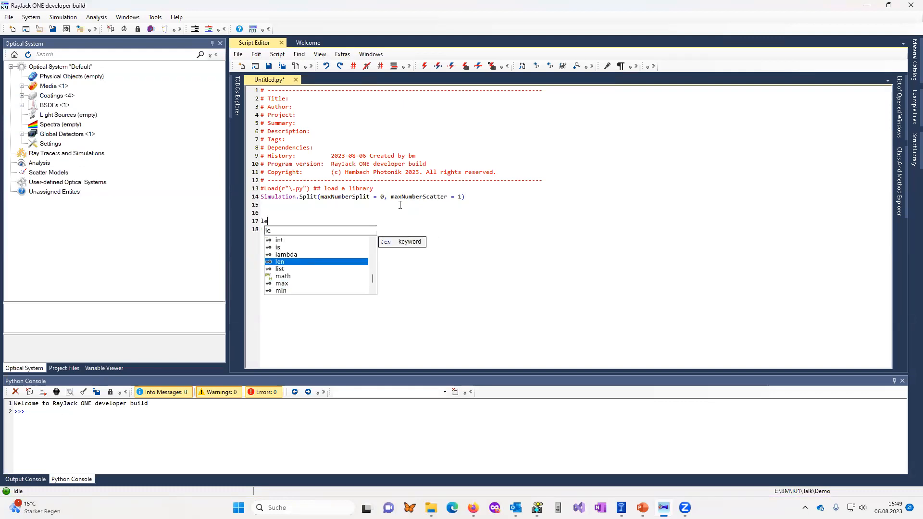
{"action": "type", "text": "s"}
{"action": "key", "text": "BackSpace"}
{"action": "type", "text": "ns = Len"}
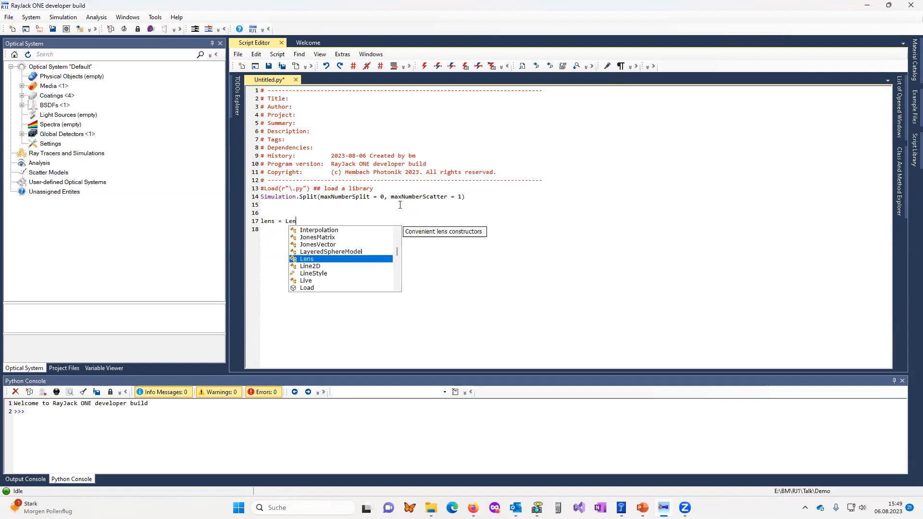
{"action": "type", "text": "s."}
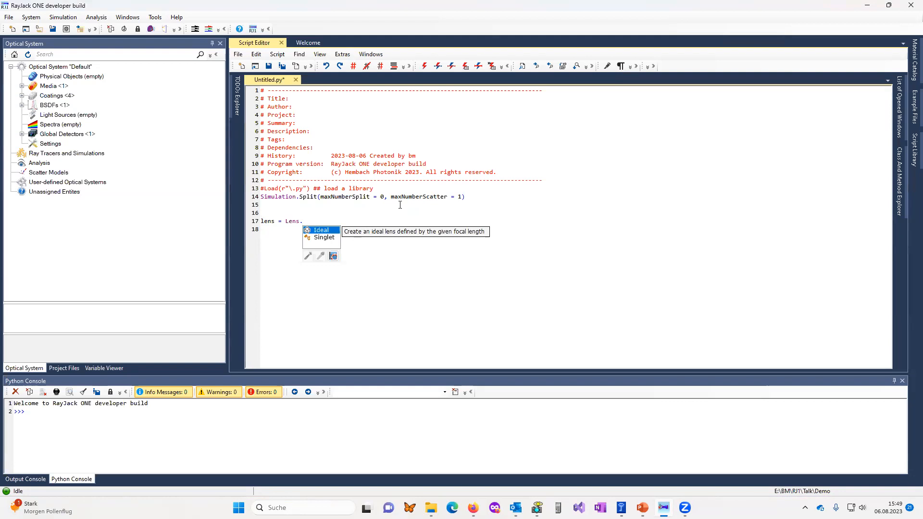
{"action": "key", "text": "Down"}
{"action": "key", "text": "Return"}
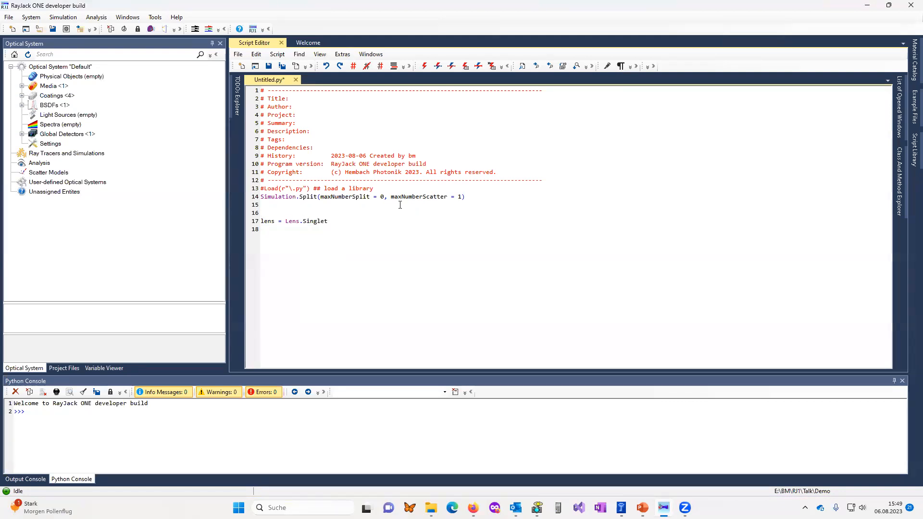
{"action": "type", "text": "."}
{"action": "key", "text": "Down"}
{"action": "key", "text": "Return"}
{"action": "type", "text": "(\""}
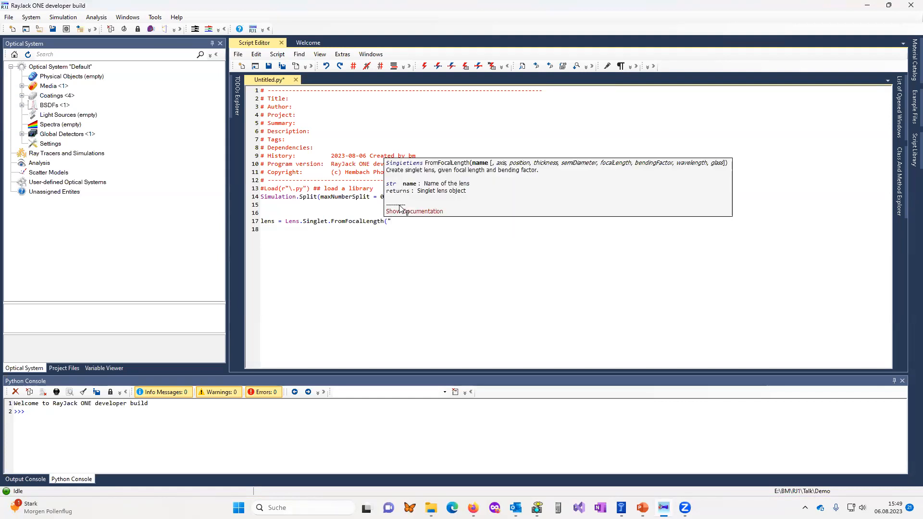
Step: Enter the lens arguments "Lens", Axis.Z, 0.0, thickness = 4mm, semiDiameter = 12.5mm, focalLength = 70mm, bendingFactor = 0.3, ending with a line continuation
{"action": "type", "text": "Lens\", Axis.Z, "}
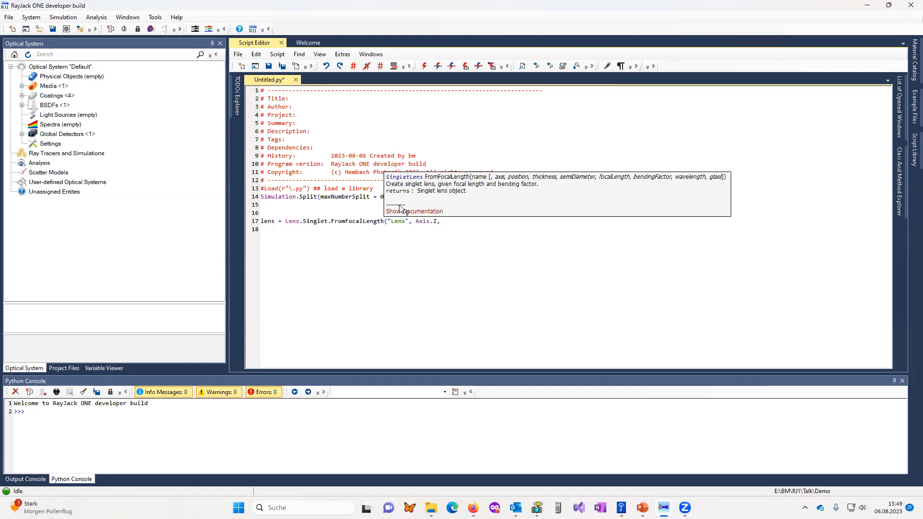
{"action": "type", "text": "0.0"}
{"action": "type", "text": ", thickness = 4mm, semiDiameter = 12.5mm, f"}
{"action": "key", "text": "Return"}
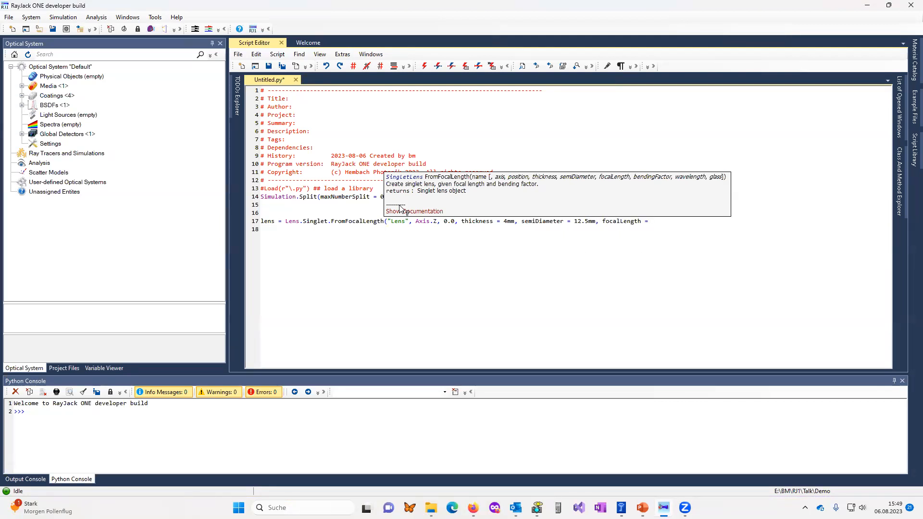
{"action": "type", "text": "70mm, b"}
{"action": "key", "text": "Return"}
{"action": "type", "text": "0.3, \\"}
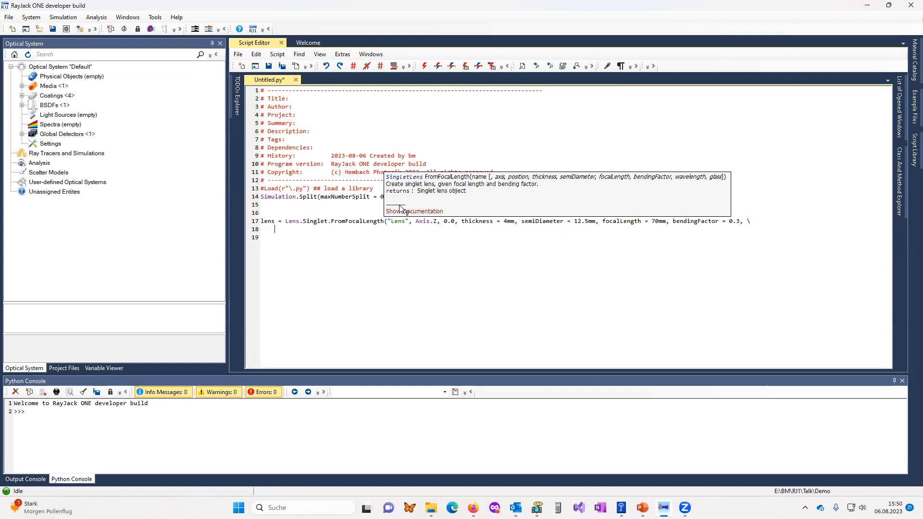
Step: On the continuation line, add wavelength = 550nm and an empty glass argument, and close the lens call
{"action": "type", "text": "w"}
{"action": "key", "text": "Return"}
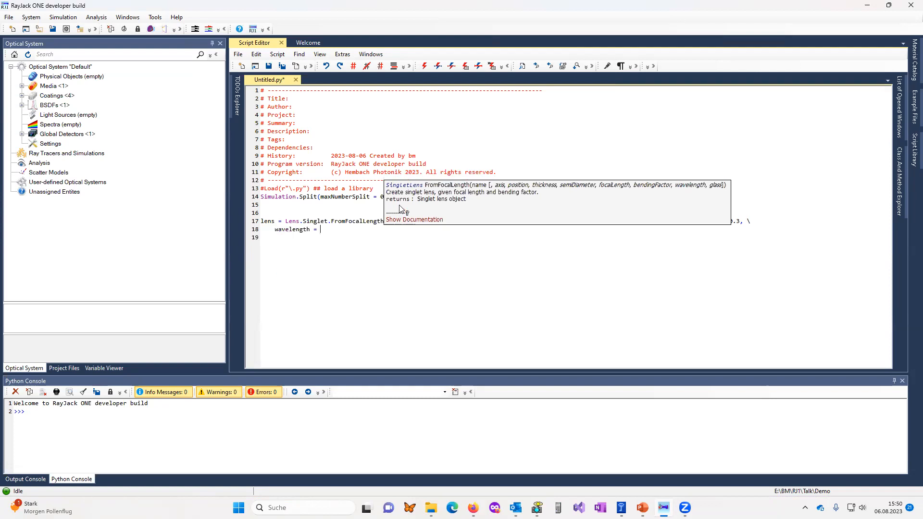
{"action": "type", "text": "5"}
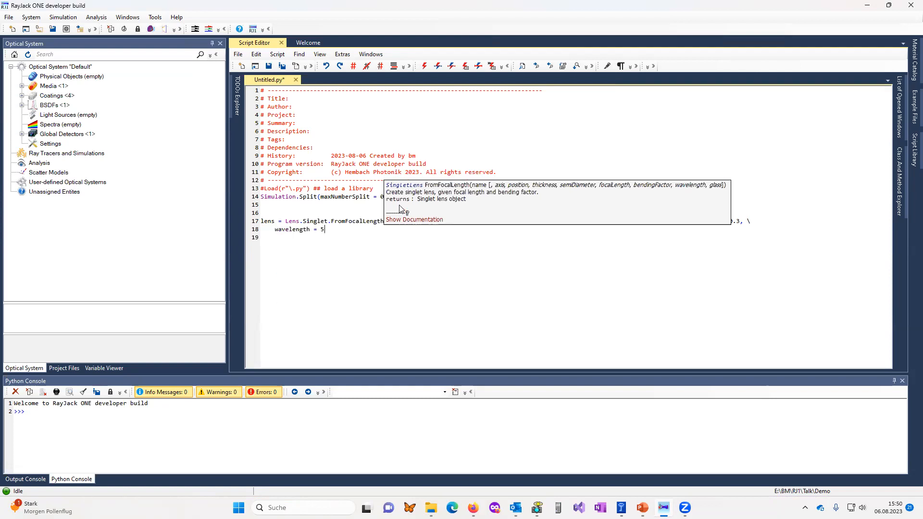
{"action": "type", "text": "50nm,"}
{"action": "type", "text": "g"}
{"action": "key", "text": "Return"}
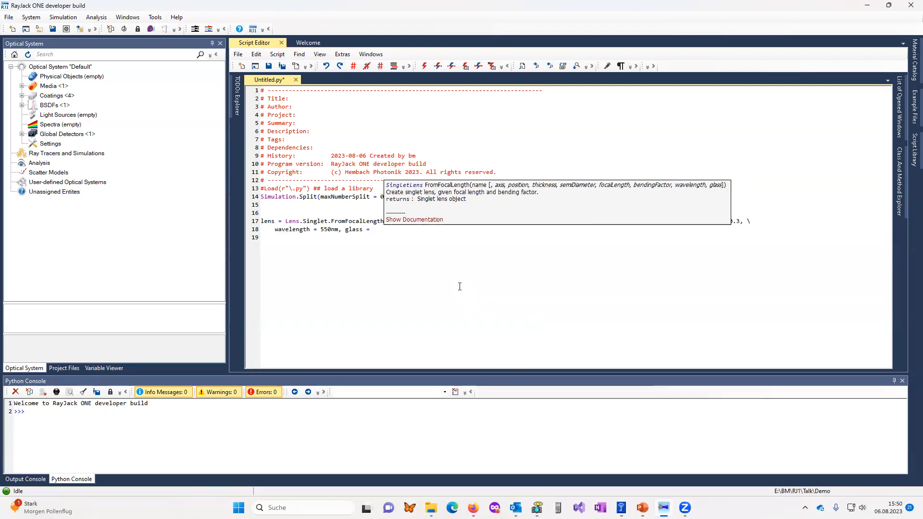
{"action": "type", "text": ")"}
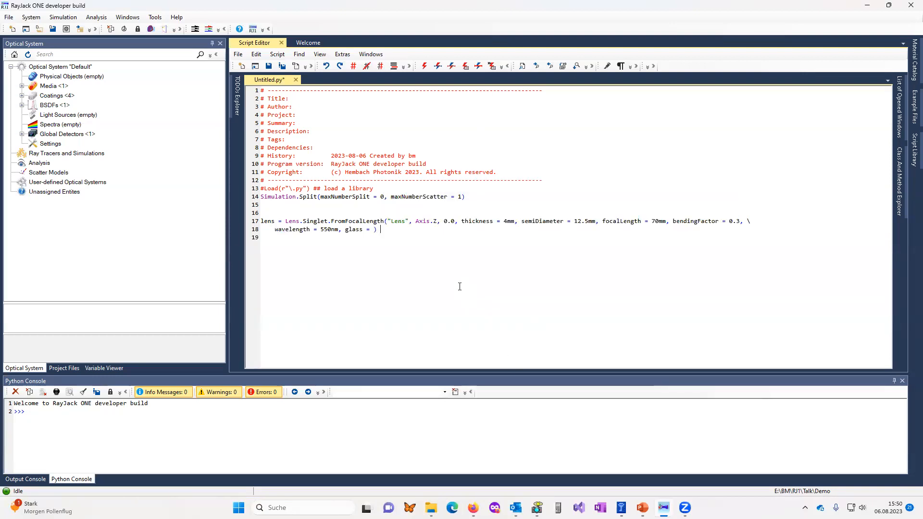
Step: Insert N_BK7 from the SCHOTT_BK optical glasses of the material catalog as the lens's glass argument
{"action": "left_click", "coordinate": [911, 65]}
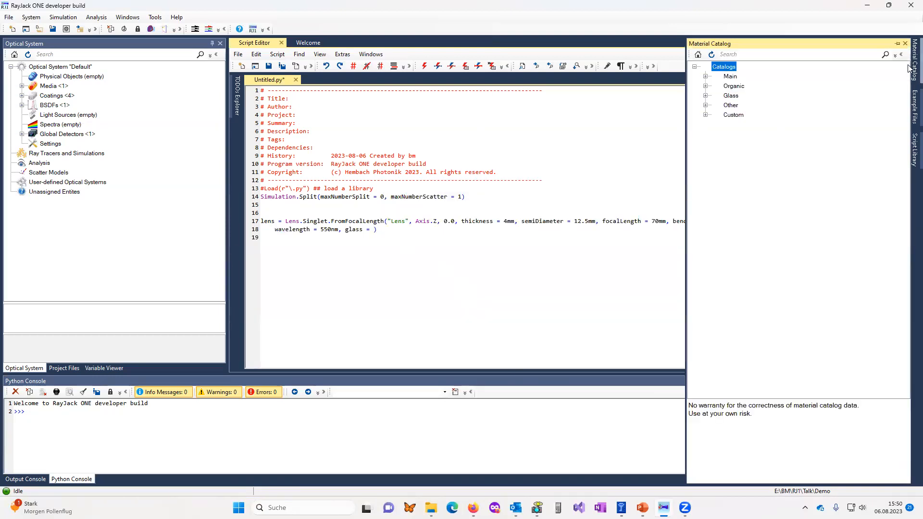
{"action": "left_click", "coordinate": [706, 96]}
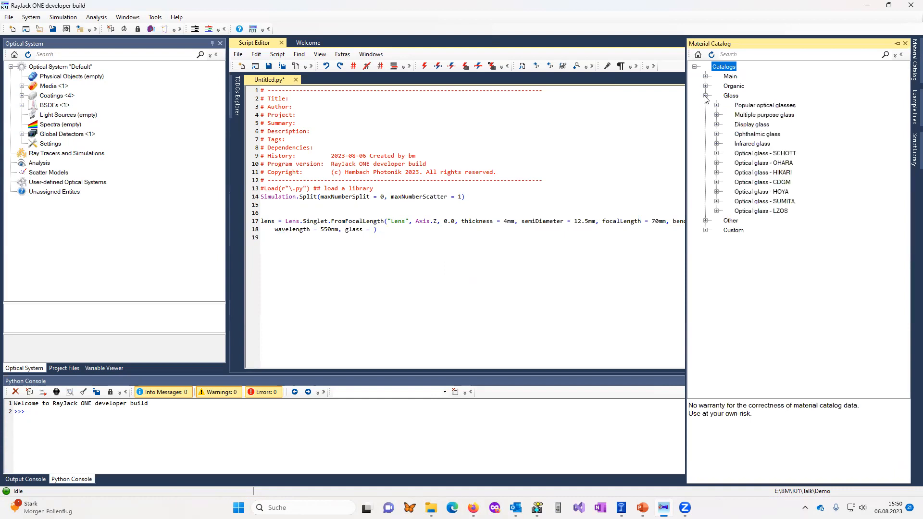
{"action": "left_click", "coordinate": [716, 153]}
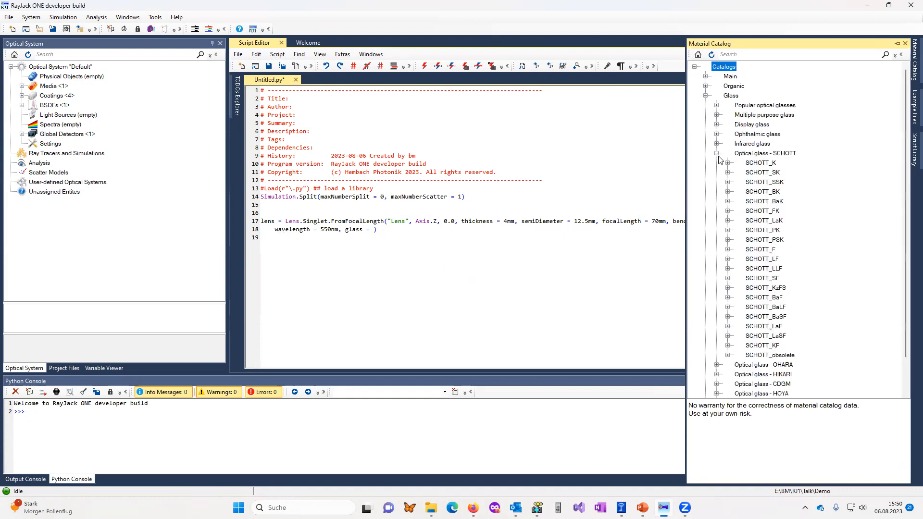
{"action": "left_click", "coordinate": [728, 191]}
{"action": "left_click_drag", "start_coordinate": [767, 212], "coordinate": [371, 230]}
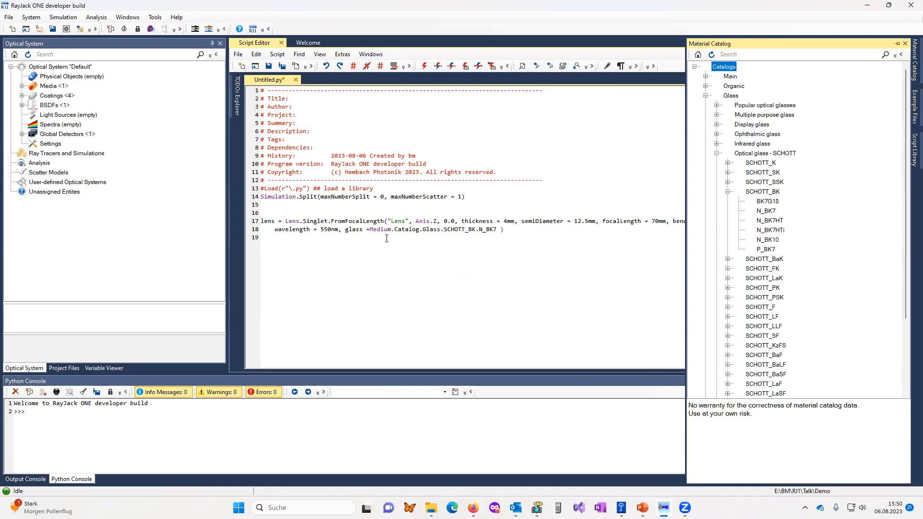
{"action": "left_click", "coordinate": [413, 256]}
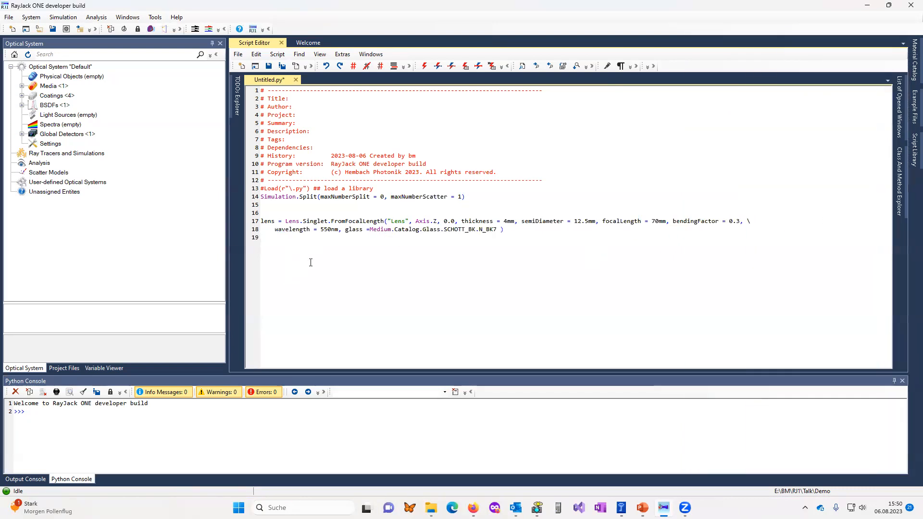
Step: Add the detector plane template for a screen object below the lens definition
{"action": "key", "text": "Return"}
{"action": "key", "text": "Return"}
{"action": "type", "text": "D"}
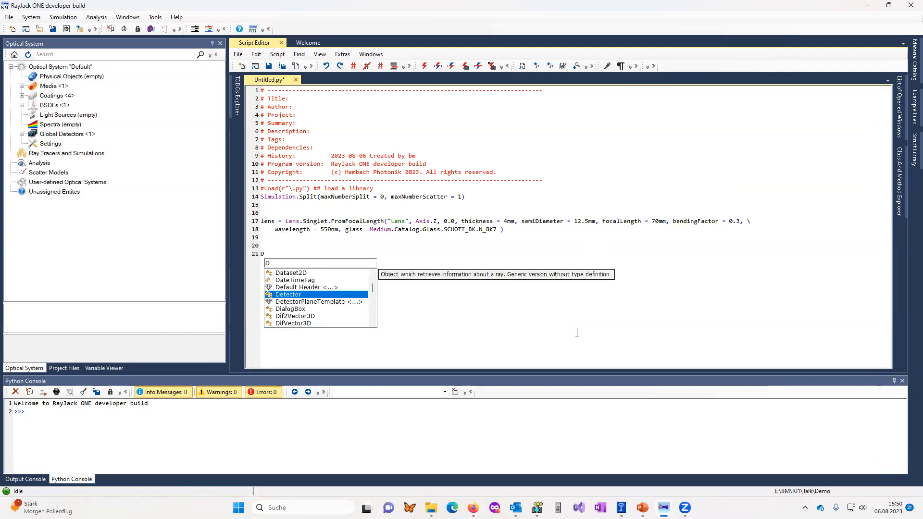
{"action": "key", "text": "Down"}
{"action": "key", "text": "Return"}
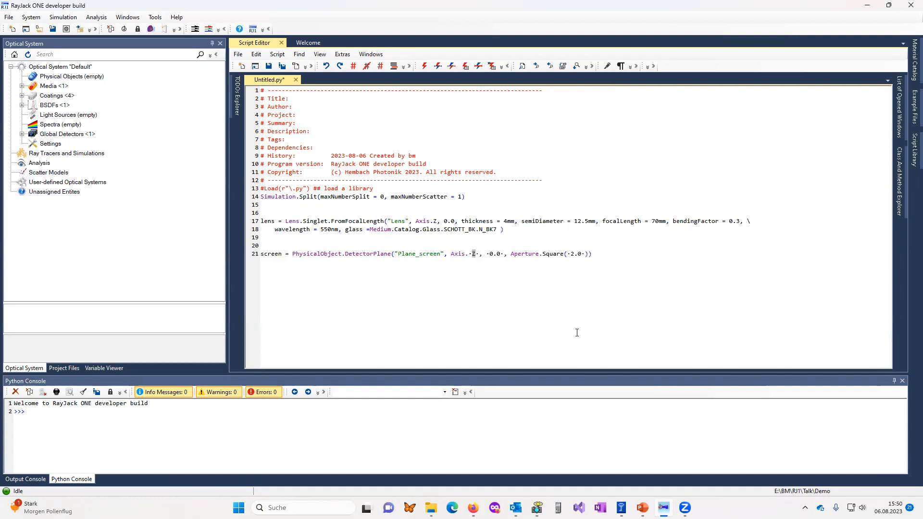
Step: Set the screen's position to 70mm along the Z axis and its square aperture to 9mm
{"action": "key", "text": "Tab"}
{"action": "type", "text": "70"}
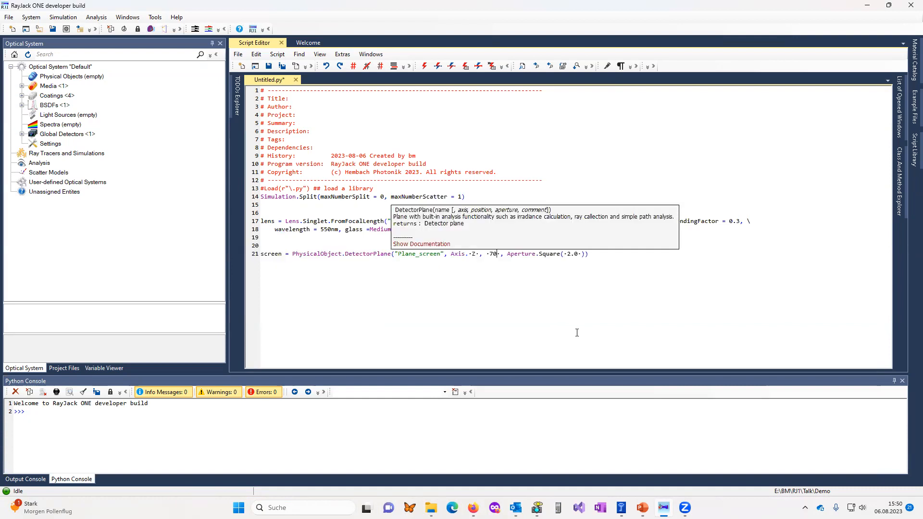
{"action": "type", "text": "mm"}
{"action": "key", "text": "Tab"}
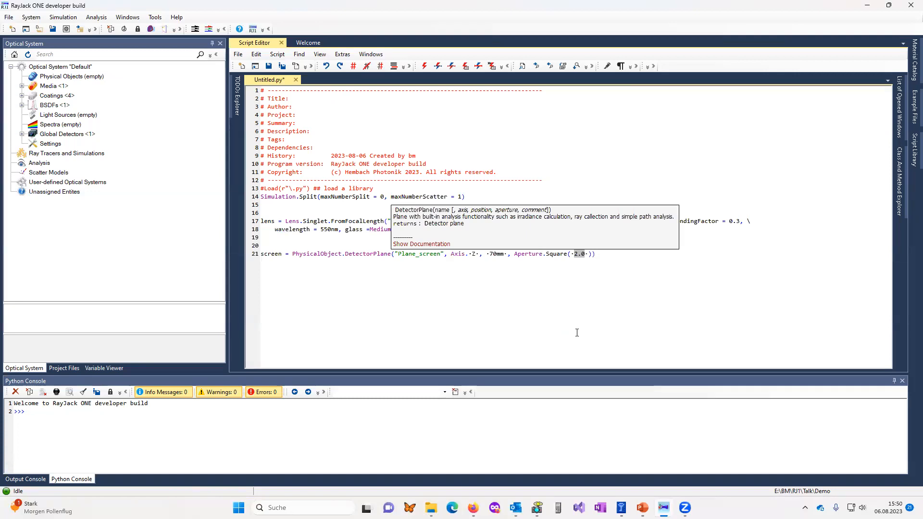
{"action": "type", "text": "9"}
{"action": "type", "text": "mm"}
{"action": "key", "text": "Escape"}
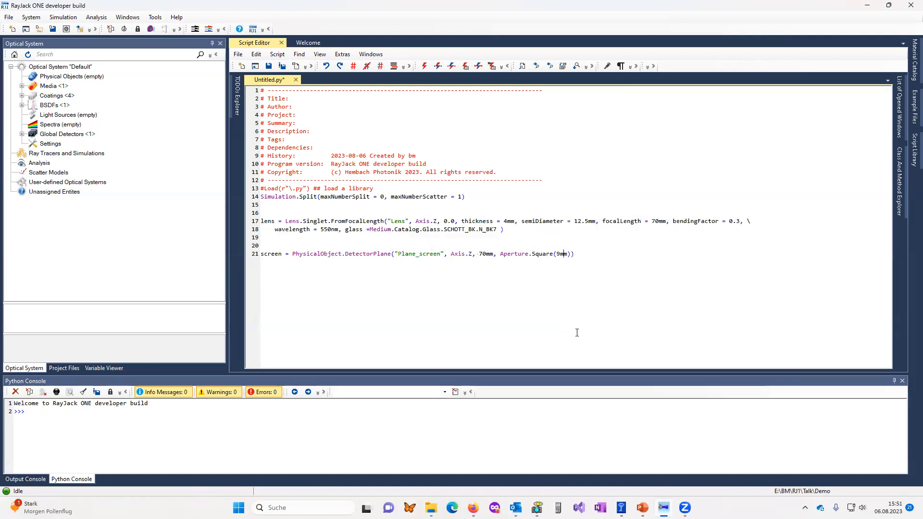
Step: Below the screen definition, start the assignment source = Source.Lambertian(
{"action": "key", "text": "Return"}
{"action": "key", "text": "Return"}
{"action": "type", "text": "sour"}
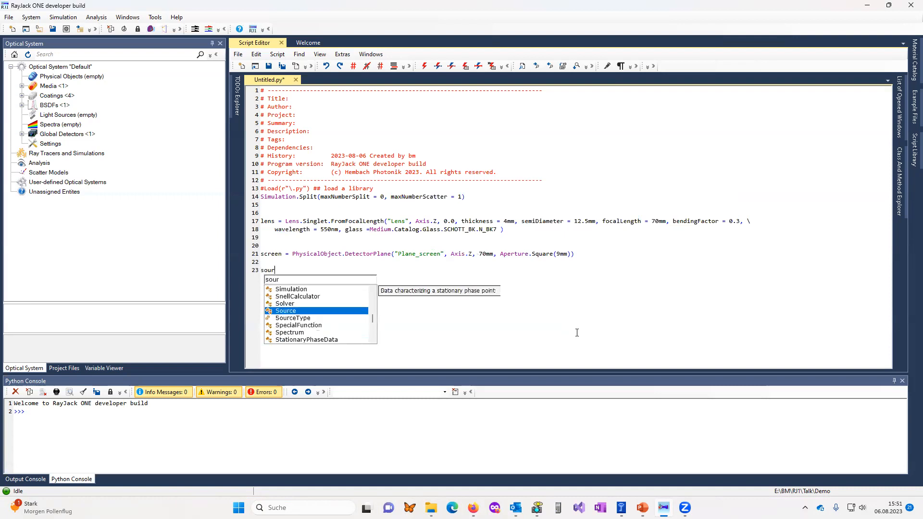
{"action": "type", "text": "ce = Sou"}
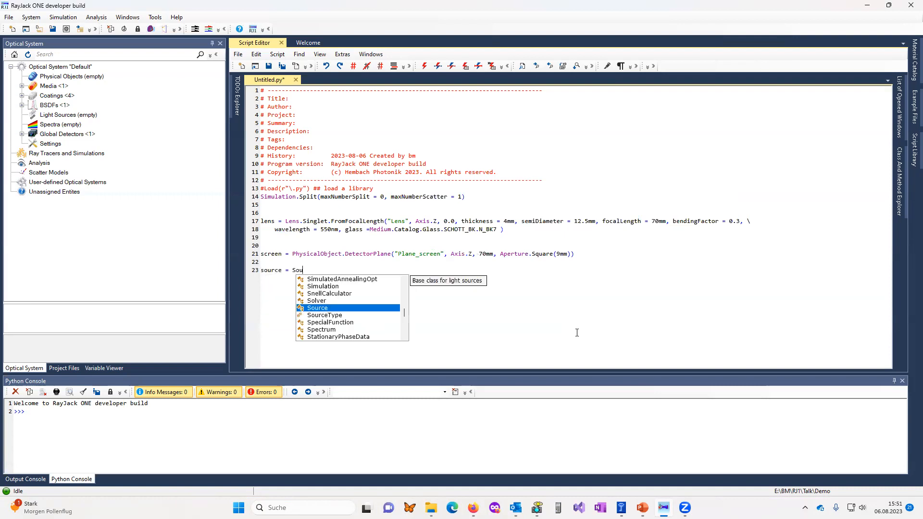
{"action": "type", "text": "rce.L"}
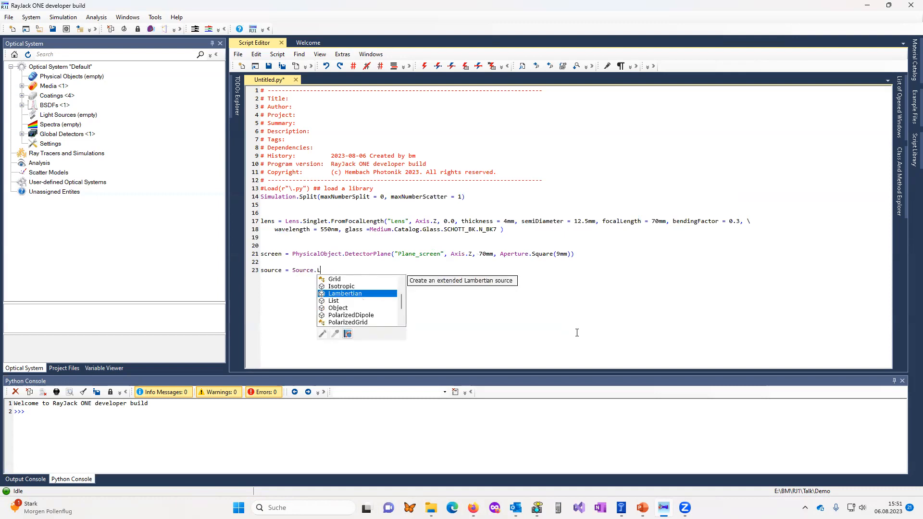
{"action": "type", "text": "ambertian("}
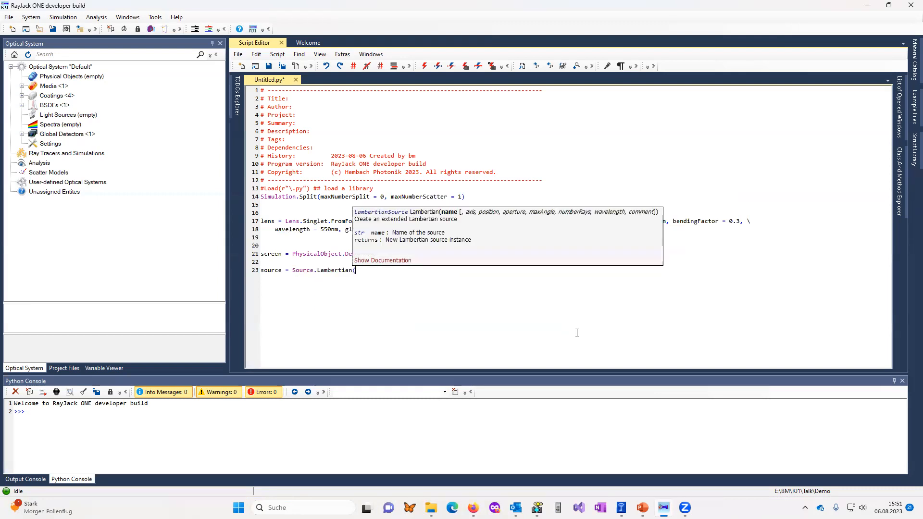
Step: Define the Lambertian source as "LED" along Axis.Z at -10mm with a 2mm square aperture and a maximum angle of 45deg
{"action": "type", "text": "\"LED\", "}
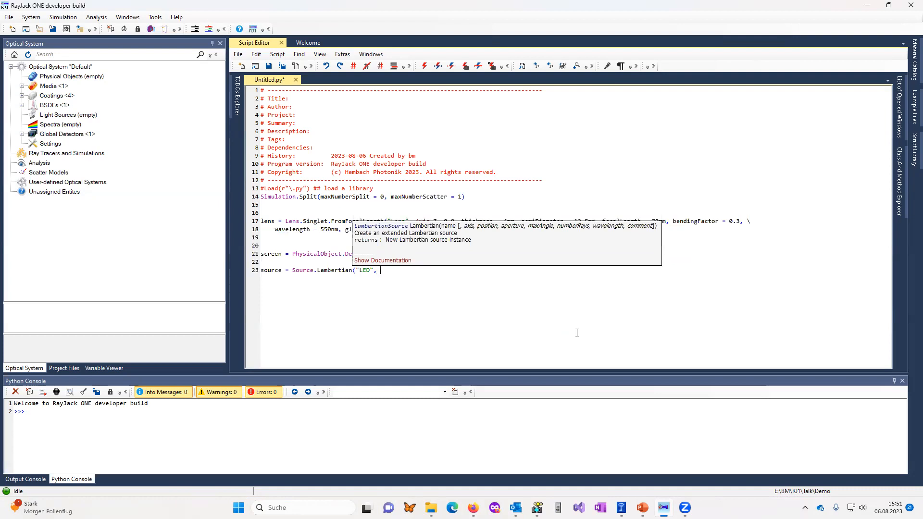
{"action": "type", "text": "Axis.Z"}
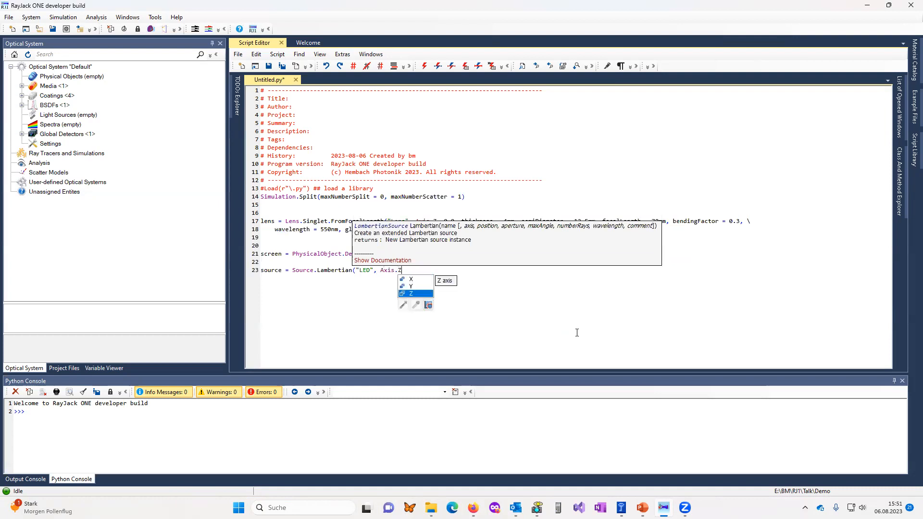
{"action": "type", "text": ", -10"}
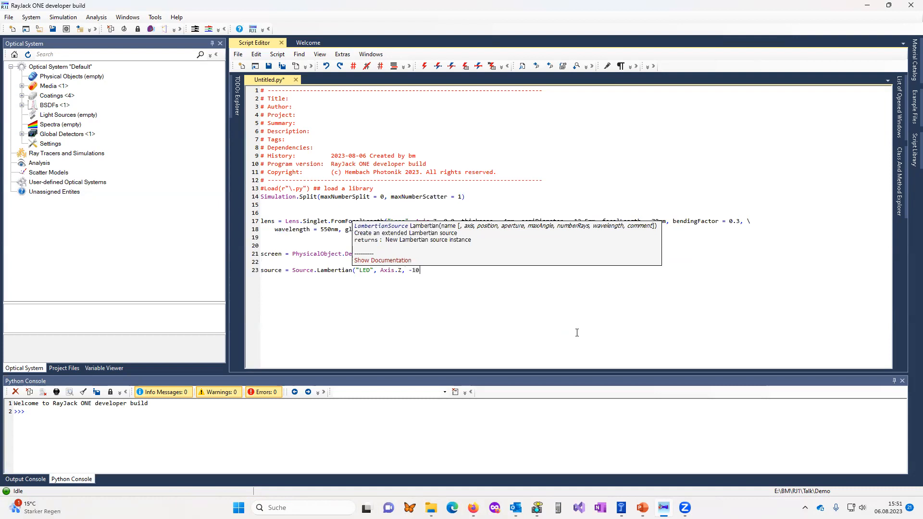
{"action": "type", "text": "mm, Aperture."}
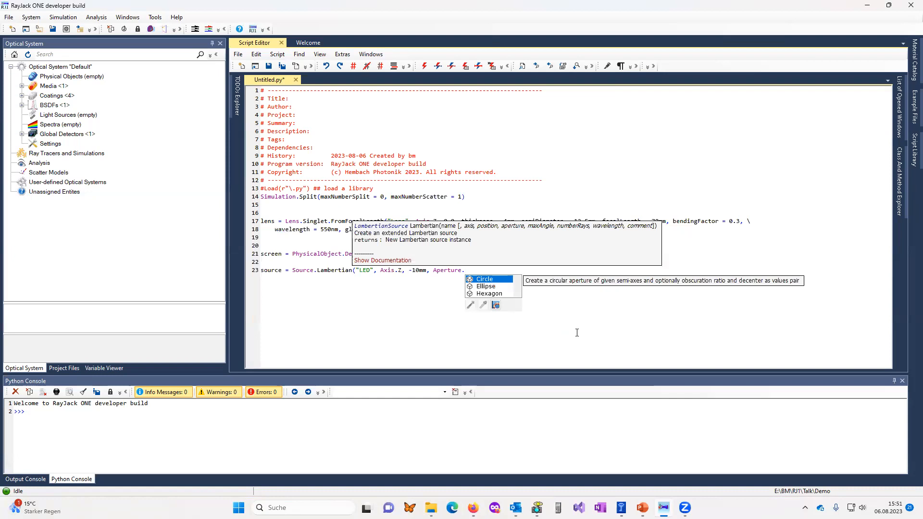
{"action": "type", "text": "Square("}
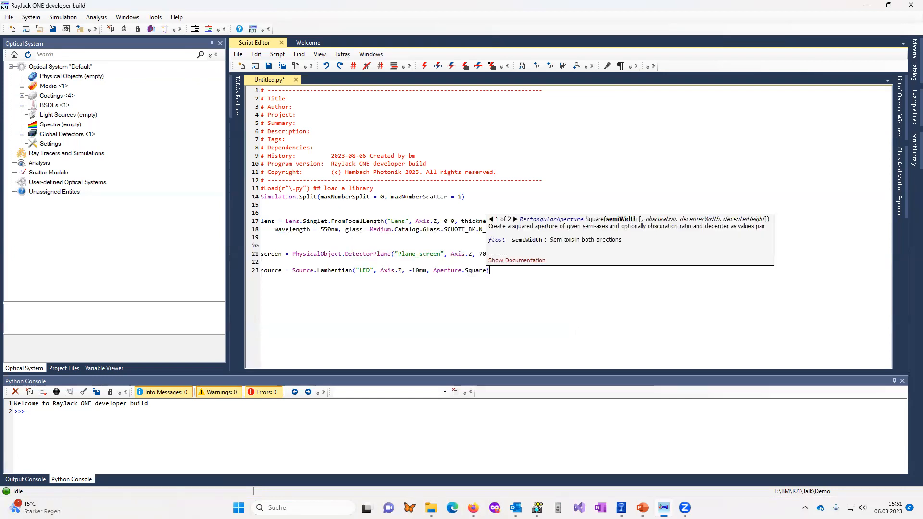
{"action": "type", "text": "2mm), 45deg, "}
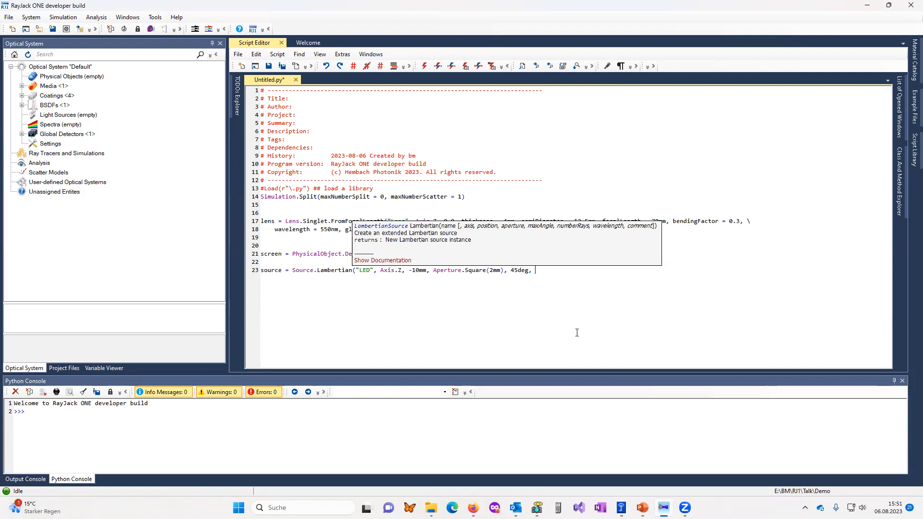
Step: Complete the source call with 200 rays and wavelength = 550nm, and add blank lines below it
{"action": "type", "text": "200, wavelength ="}
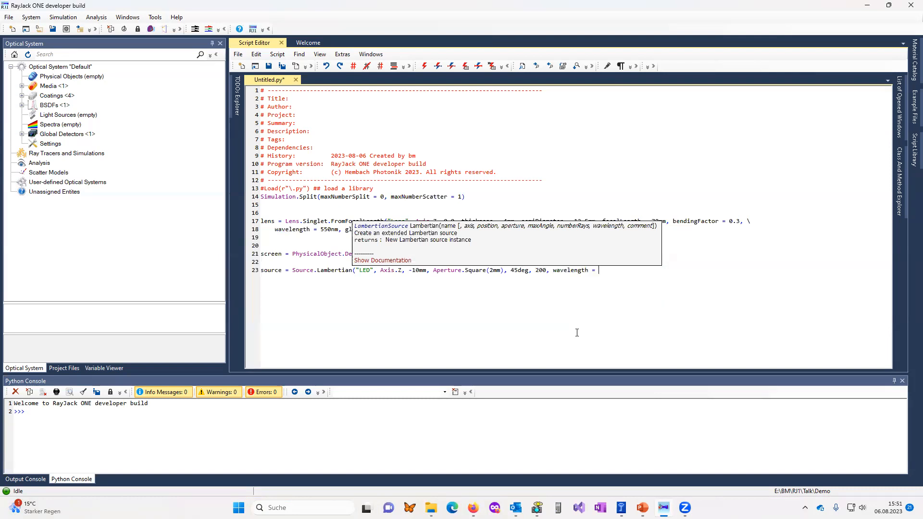
{"action": "type", "text": " 550nm"}
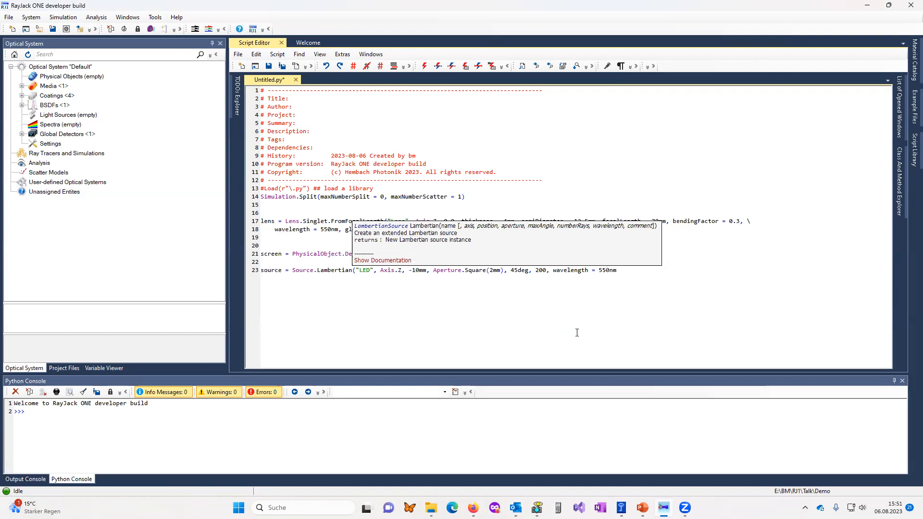
{"action": "type", "text": ")"}
{"action": "key", "text": "Return"}
{"action": "key", "text": "Return"}
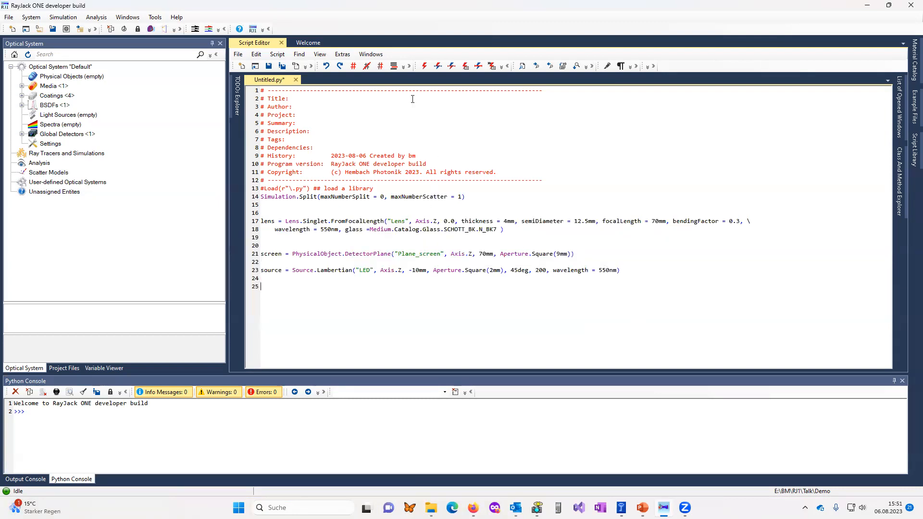
Step: Run the script, trace the rays with Trace and Show, and inspect the lens, LED and screen in the 3D system view
{"action": "left_click", "coordinate": [425, 67]}
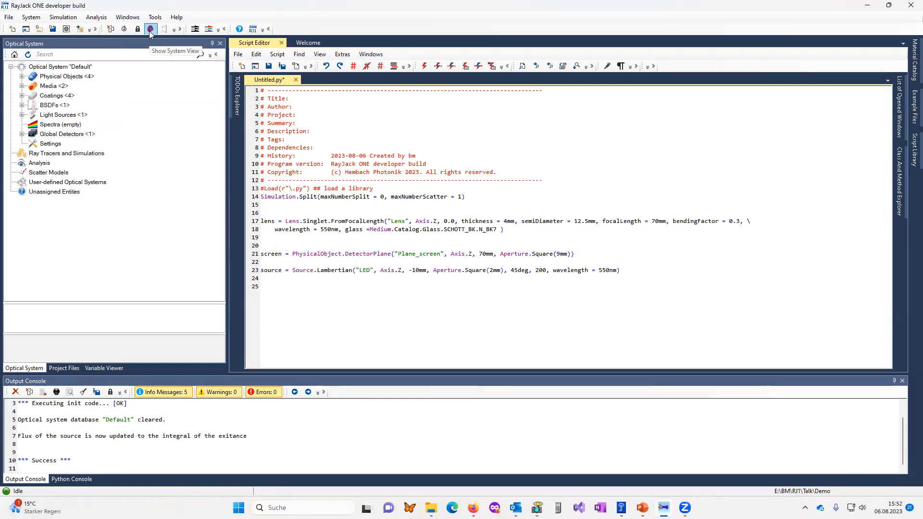
{"action": "left_click", "coordinate": [209, 29]}
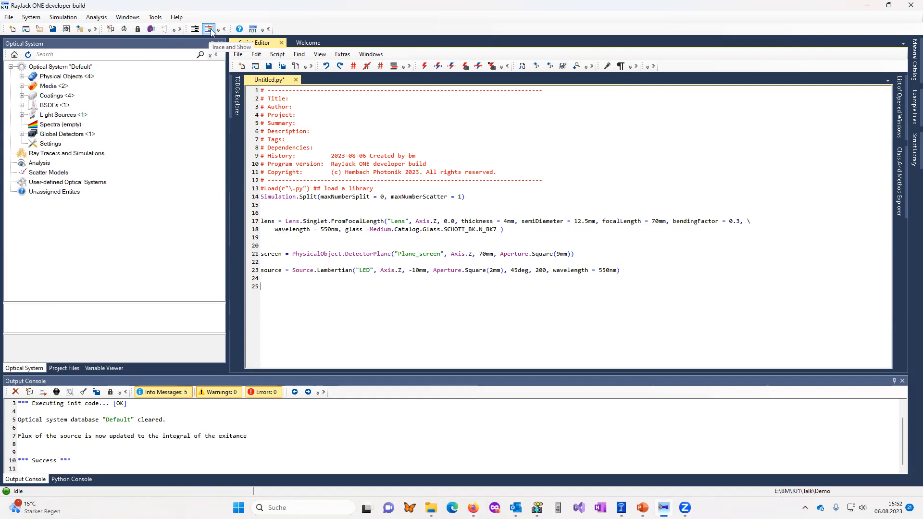
{"action": "mouse_move", "coordinate": [593, 255]}
{"action": "left_mouse_down"}
{"action": "mouse_move", "coordinate": [583, 268]}
{"action": "mouse_move", "coordinate": [610, 251]}
{"action": "mouse_move", "coordinate": [577, 264]}
{"action": "mouse_move", "coordinate": [589, 272]}
{"action": "mouse_move", "coordinate": [576, 270]}
{"action": "mouse_move", "coordinate": [595, 271]}
{"action": "left_mouse_up"}
{"action": "right_click", "coordinate": [481, 220]}
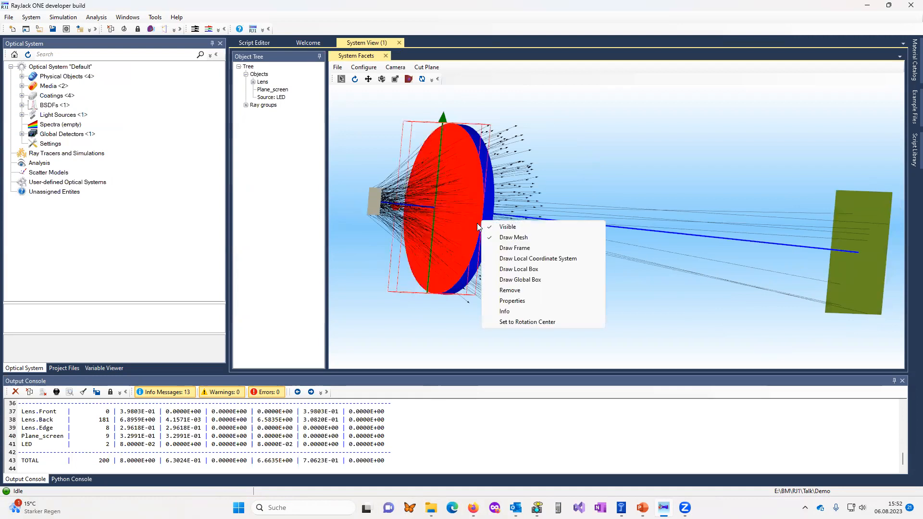
{"action": "left_click", "coordinate": [651, 179]}
{"action": "left_click_drag", "start_coordinate": [635, 186], "coordinate": [810, 271]}
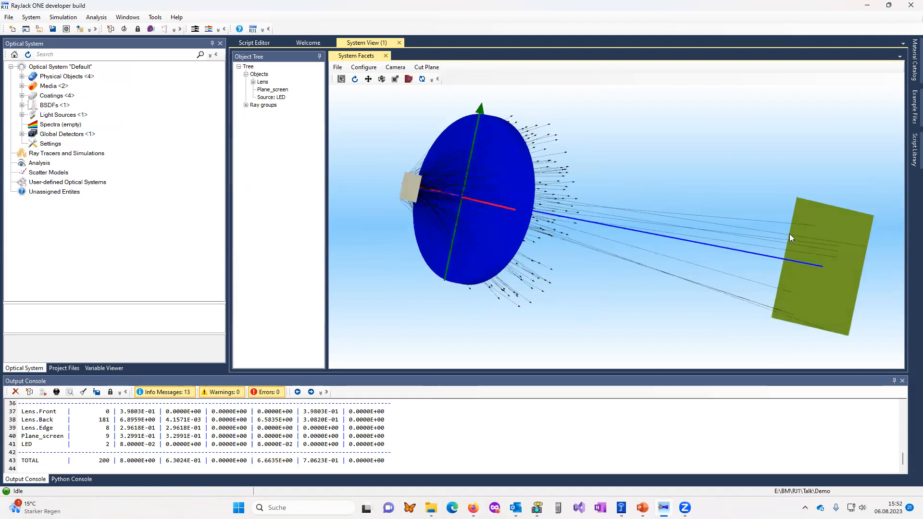
{"action": "scroll", "coordinate": [699, 330], "scroll_direction": "down", "scroll_amount": 2}
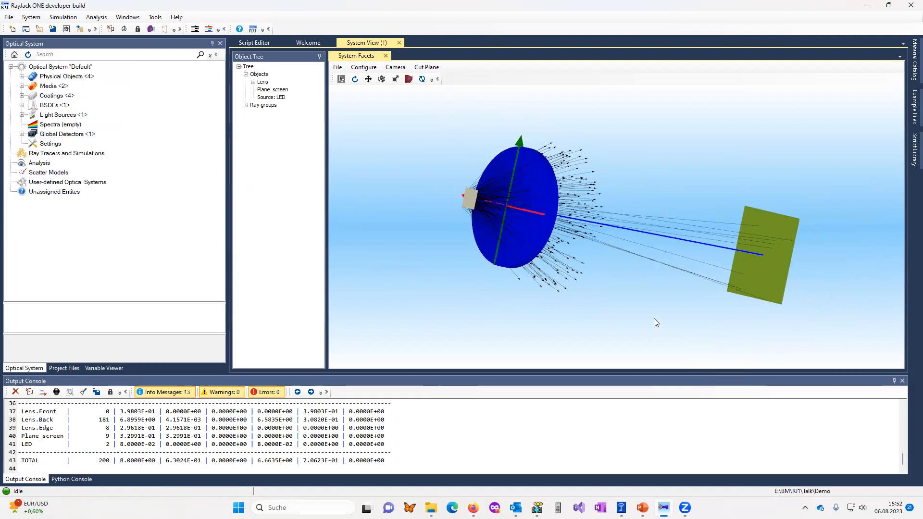
Step: Open the script ex2_mirror.py from the Demo folder and review its mirror and screen rotation code
{"action": "left_click", "coordinate": [260, 42]}
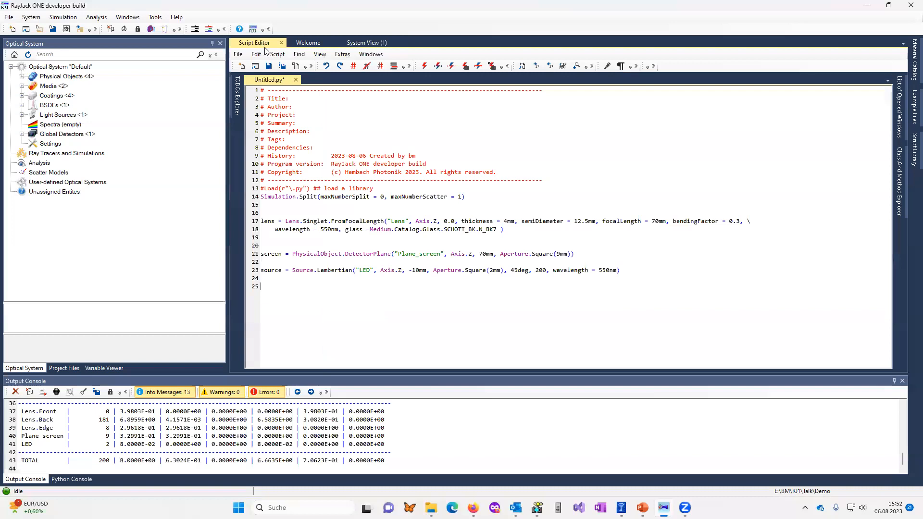
{"action": "left_click", "coordinate": [256, 65]}
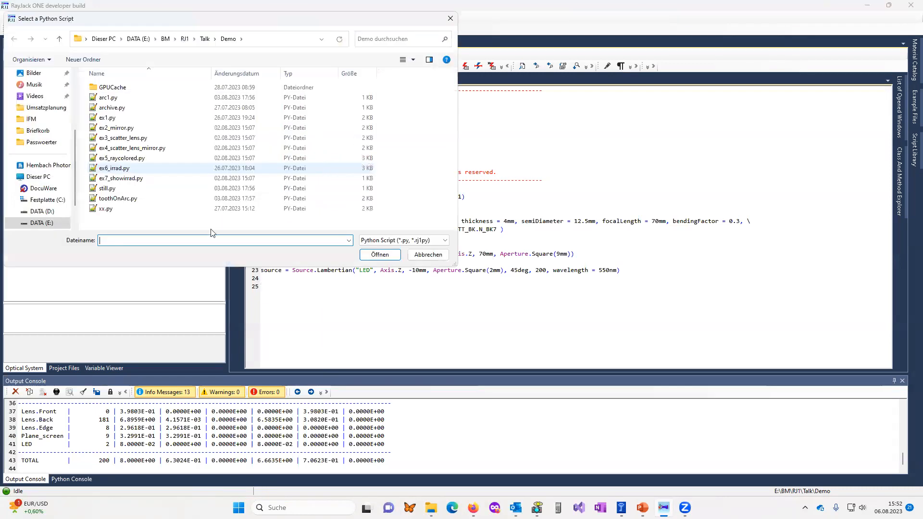
{"action": "double_click", "coordinate": [117, 128]}
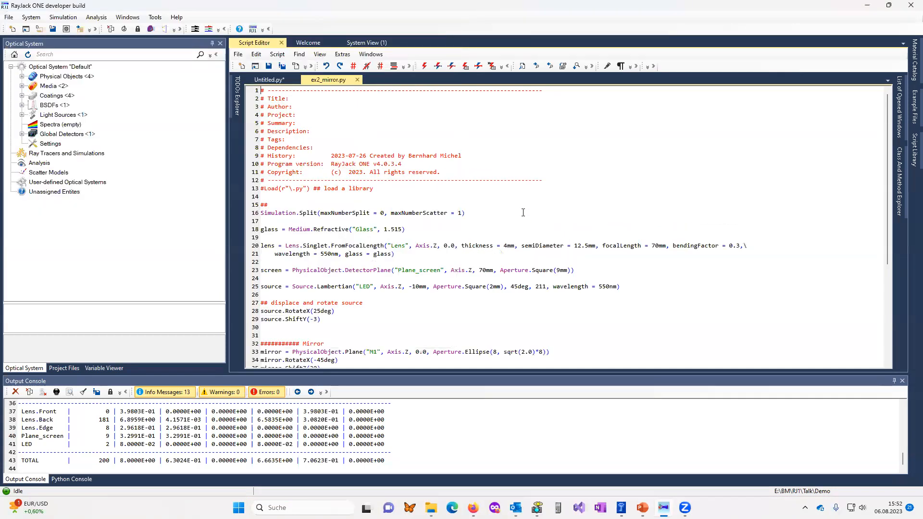
{"action": "scroll", "coordinate": [521, 218], "scroll_direction": "down", "scroll_amount": 4}
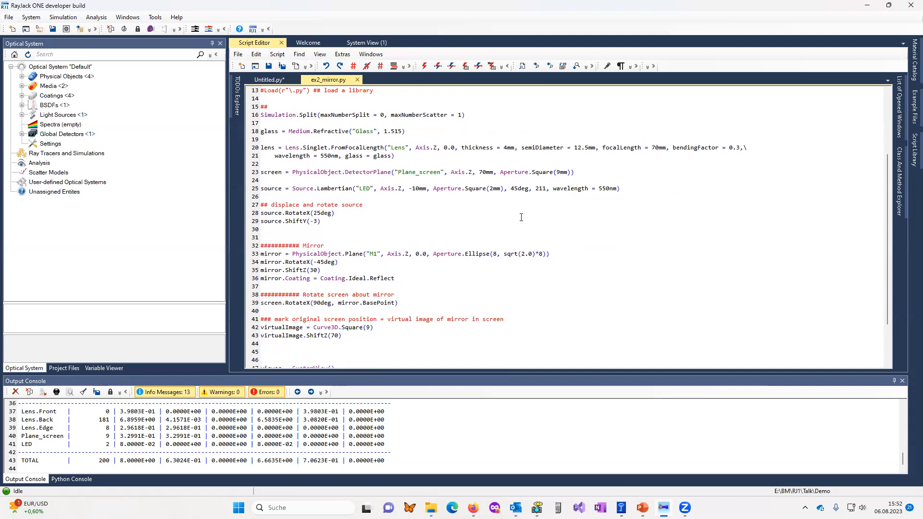
{"action": "scroll", "coordinate": [521, 217], "scroll_direction": "down", "scroll_amount": 2}
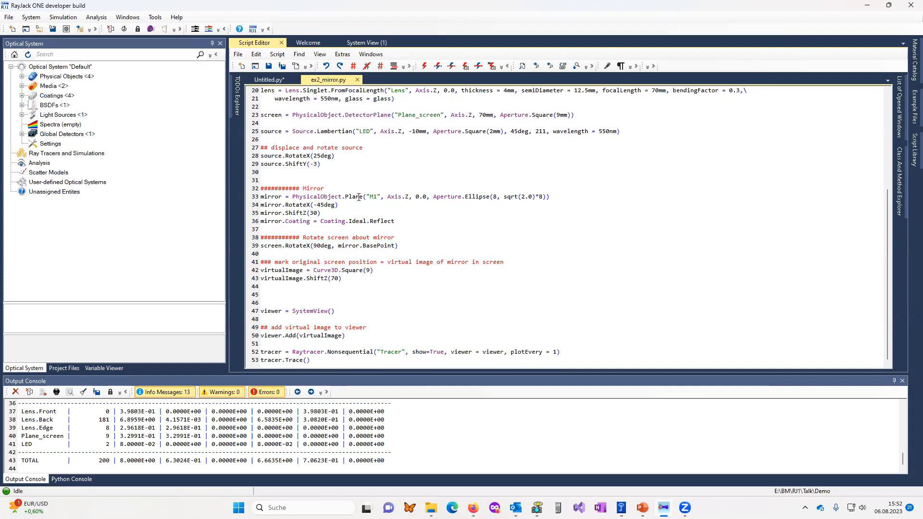
{"action": "double_click", "coordinate": [325, 197]}
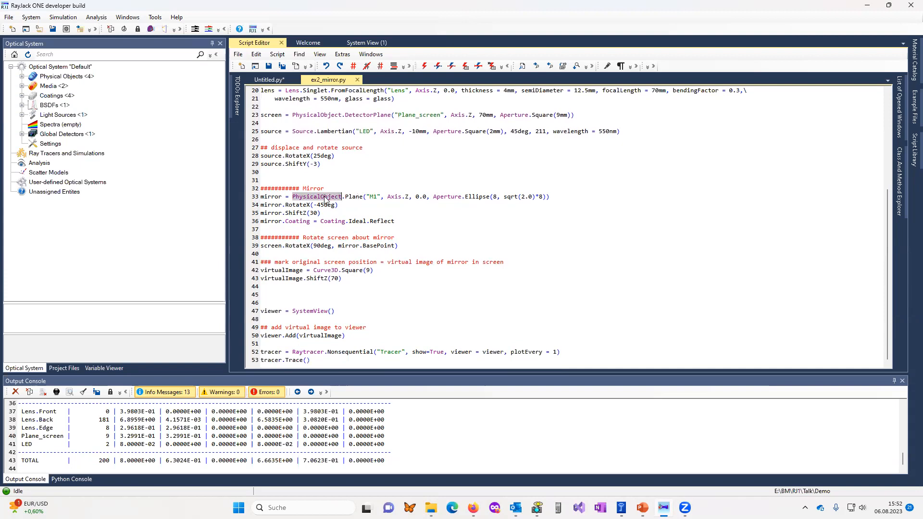
{"action": "left_click", "coordinate": [428, 212]}
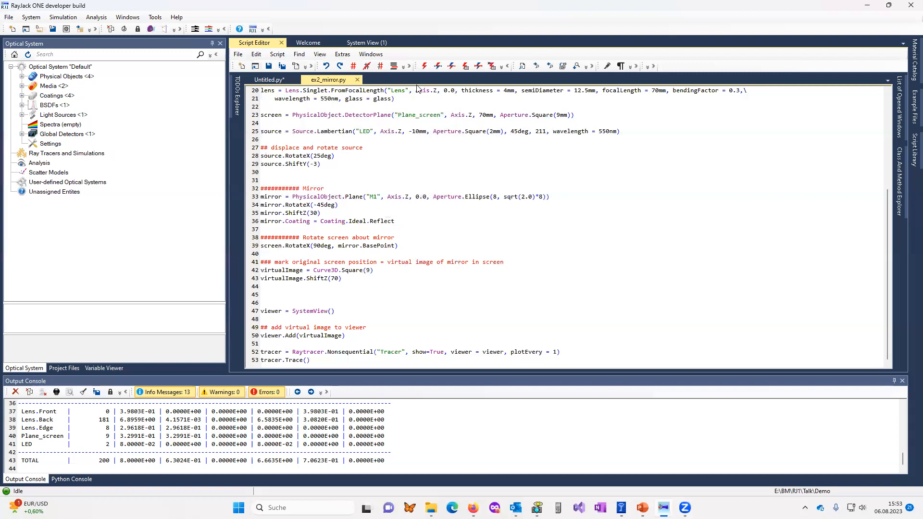
Step: Run ex2_mirror.py and inspect the ray path from the LED via the lens and mirror to the rotated screen from several angles
{"action": "left_click", "coordinate": [424, 66]}
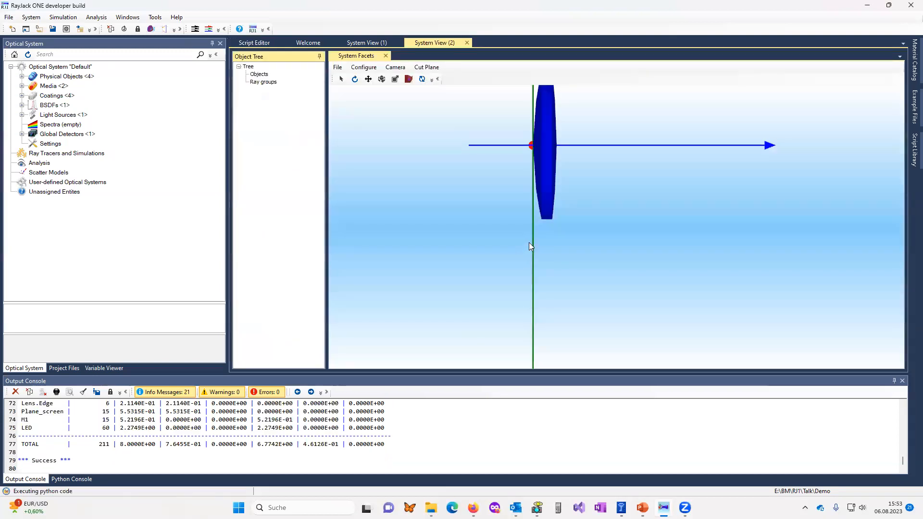
{"action": "middle_click_drag", "start_coordinate": [567, 246], "coordinate": [594, 244]}
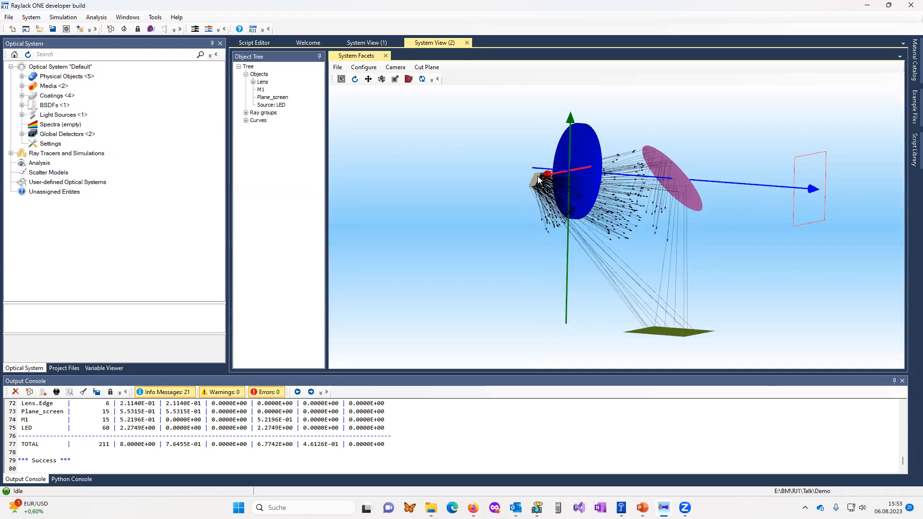
{"action": "middle_click_drag", "start_coordinate": [497, 235], "coordinate": [500, 239]}
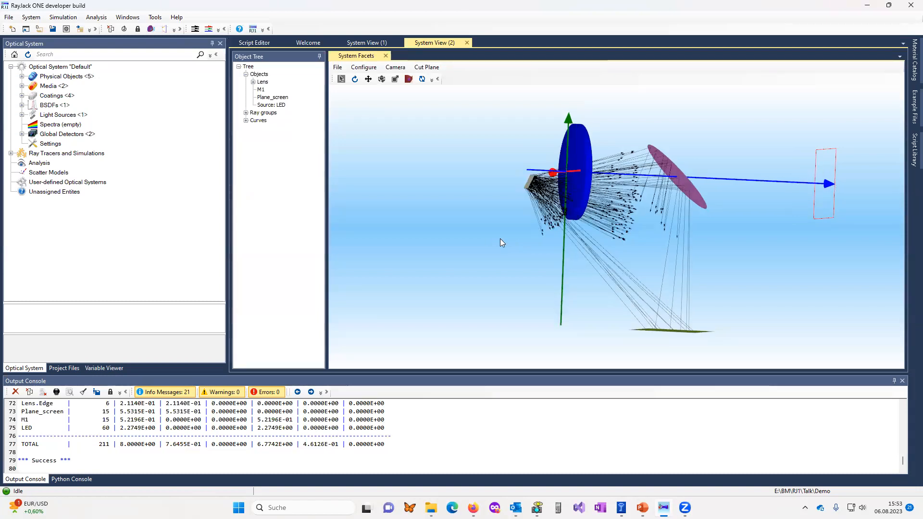
{"action": "mouse_move", "coordinate": [682, 242]}
{"action": "middle_mouse_down"}
{"action": "mouse_move", "coordinate": [695, 242]}
{"action": "mouse_move", "coordinate": [683, 294]}
{"action": "mouse_move", "coordinate": [681, 276]}
{"action": "mouse_move", "coordinate": [672, 282]}
{"action": "mouse_move", "coordinate": [675, 247]}
{"action": "middle_mouse_up"}
{"action": "middle_click_drag", "start_coordinate": [724, 287], "coordinate": [736, 285]}
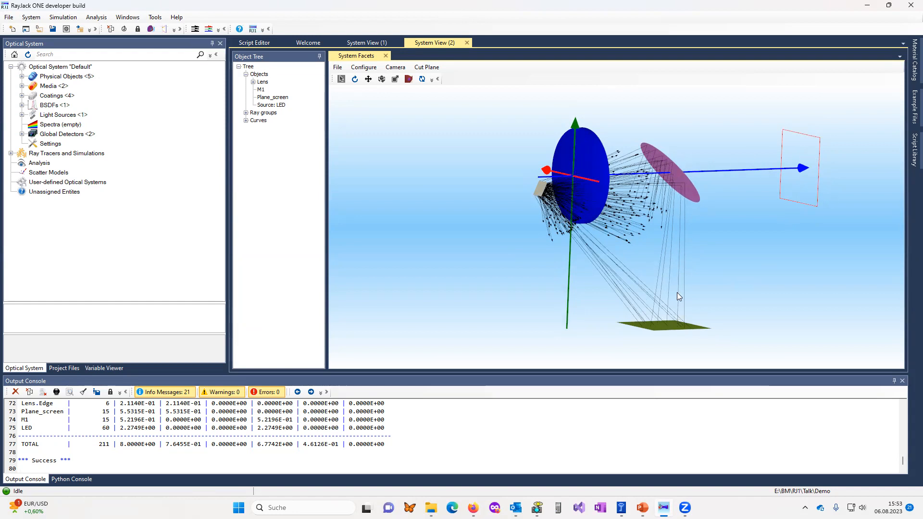
{"action": "mouse_move", "coordinate": [772, 227]}
{"action": "middle_mouse_down"}
{"action": "mouse_move", "coordinate": [786, 231]}
{"action": "mouse_move", "coordinate": [754, 231]}
{"action": "middle_mouse_up"}
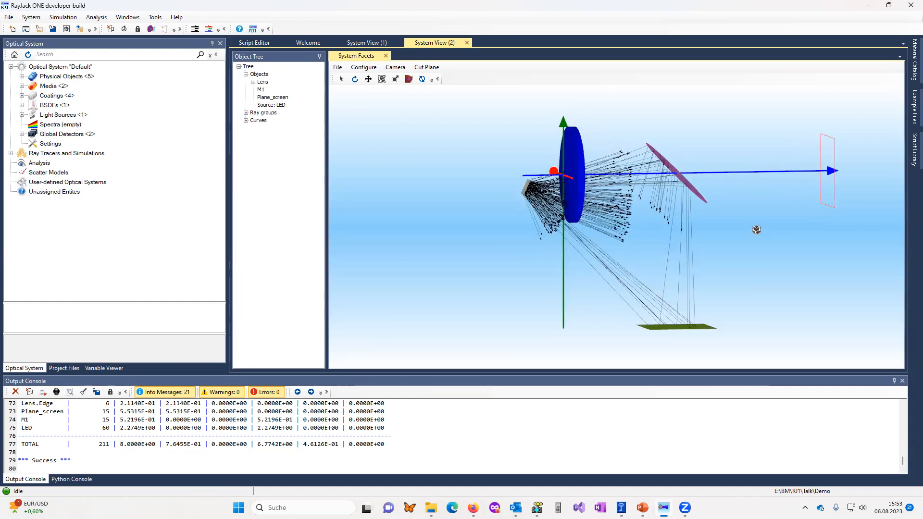
Step: Return to the script editor and open ex3_scatter_lens.py from the Demo folder
{"action": "left_click", "coordinate": [257, 44]}
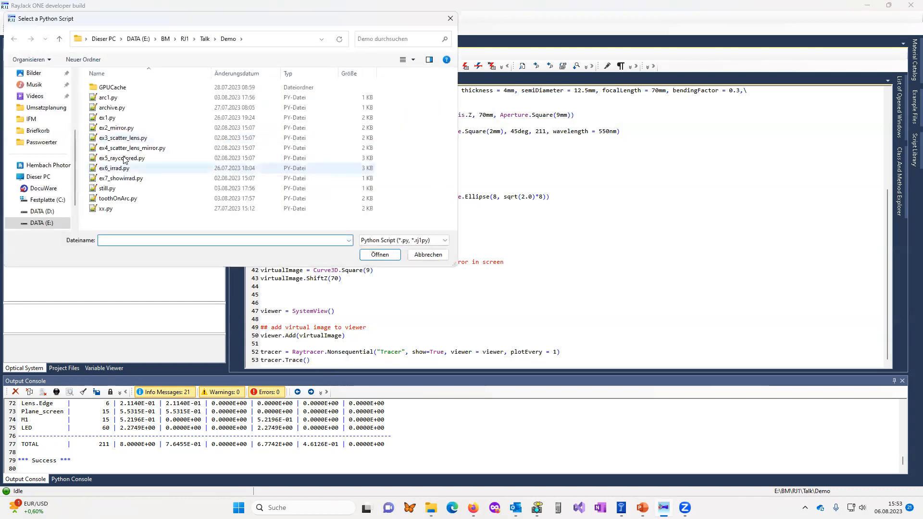
{"action": "left_click", "coordinate": [125, 139]}
{"action": "double_click", "coordinate": [125, 139]}
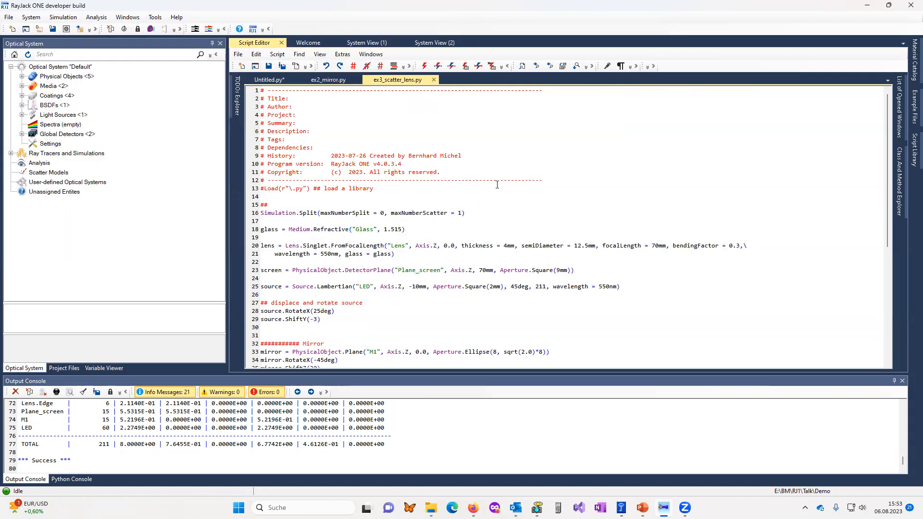
Step: Activate the lens.Back.Scatter line with numberChildRays = 10 and comment out the one targeting virtualImage
{"action": "scroll", "coordinate": [519, 185], "scroll_direction": "down", "scroll_amount": 5}
{"action": "scroll", "coordinate": [519, 185], "scroll_direction": "down", "scroll_amount": 1}
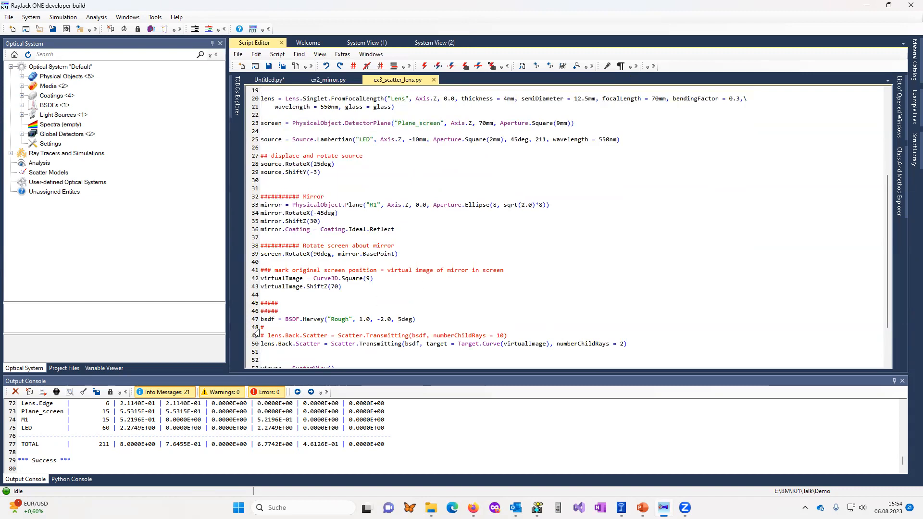
{"action": "left_click_drag", "start_coordinate": [261, 336], "coordinate": [261, 353]}
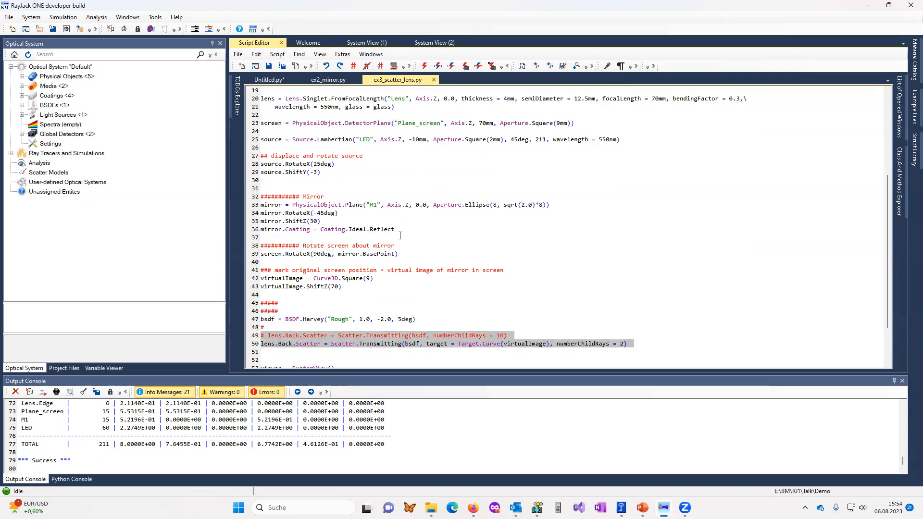
{"action": "left_click", "coordinate": [380, 67]}
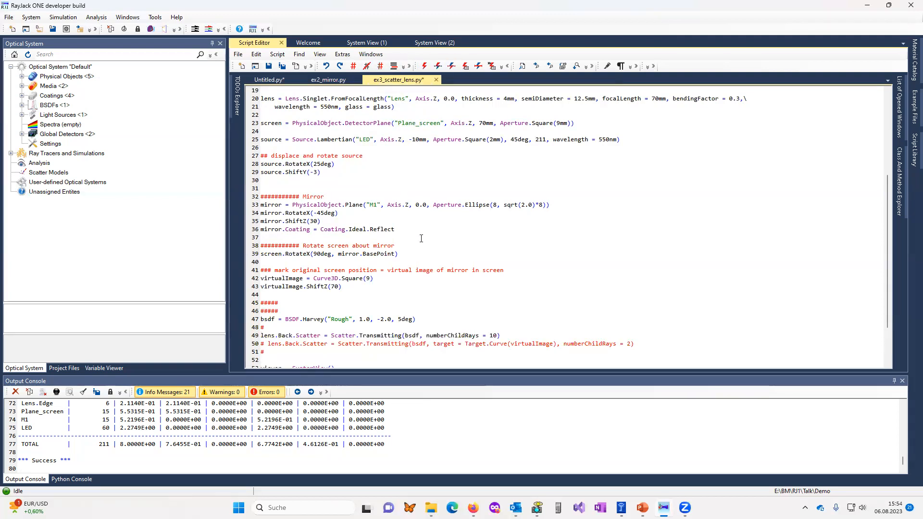
Step: Review the scatter script from the optical setup to the ray tracer and highlight the BSDF.Harvey "Rough" definition
{"action": "scroll", "coordinate": [417, 234], "scroll_direction": "up", "scroll_amount": 4}
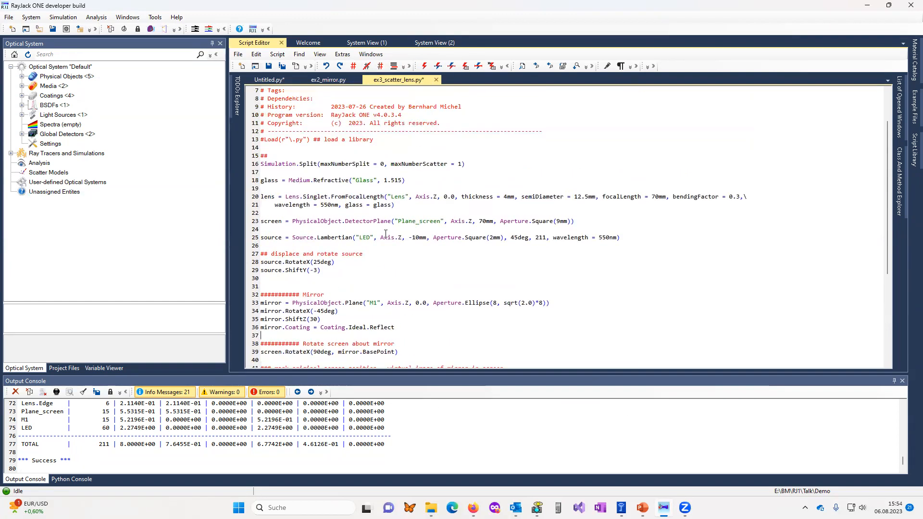
{"action": "scroll", "coordinate": [337, 243], "scroll_direction": "down", "scroll_amount": 3}
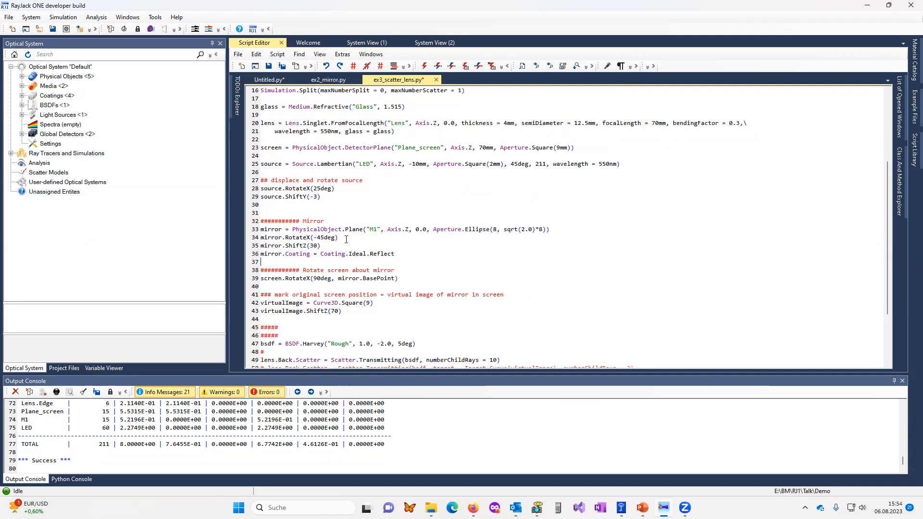
{"action": "scroll", "coordinate": [346, 239], "scroll_direction": "down", "scroll_amount": 3}
{"action": "scroll", "coordinate": [312, 255], "scroll_direction": "down", "scroll_amount": 1}
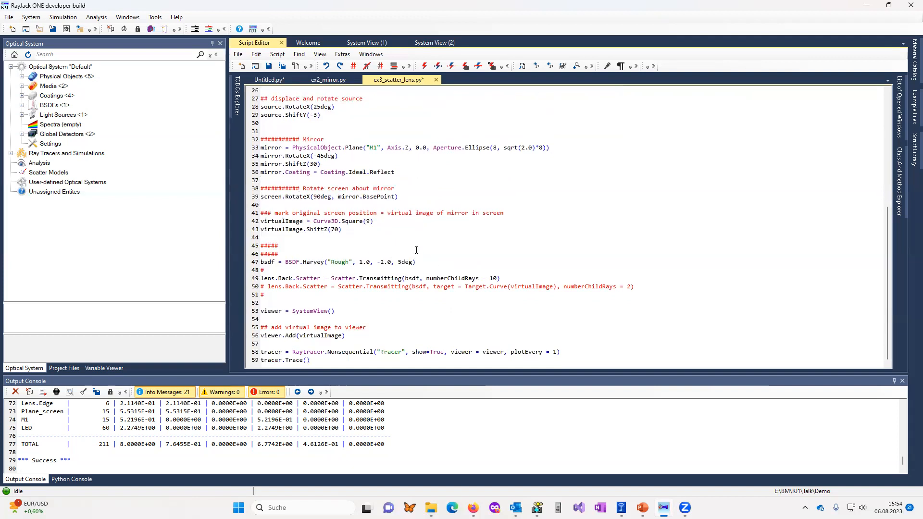
{"action": "left_click_drag", "start_coordinate": [415, 257], "coordinate": [432, 263]}
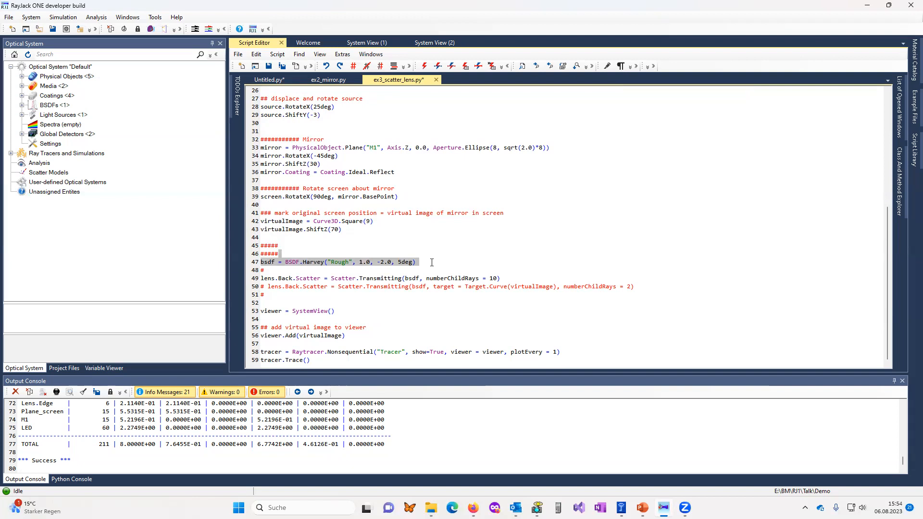
Step: Execute only the highlighted BSDF.Harvey definition, plot the unassigned "Rough" BSDF over angle, and close the plot
{"action": "left_click", "coordinate": [466, 66]}
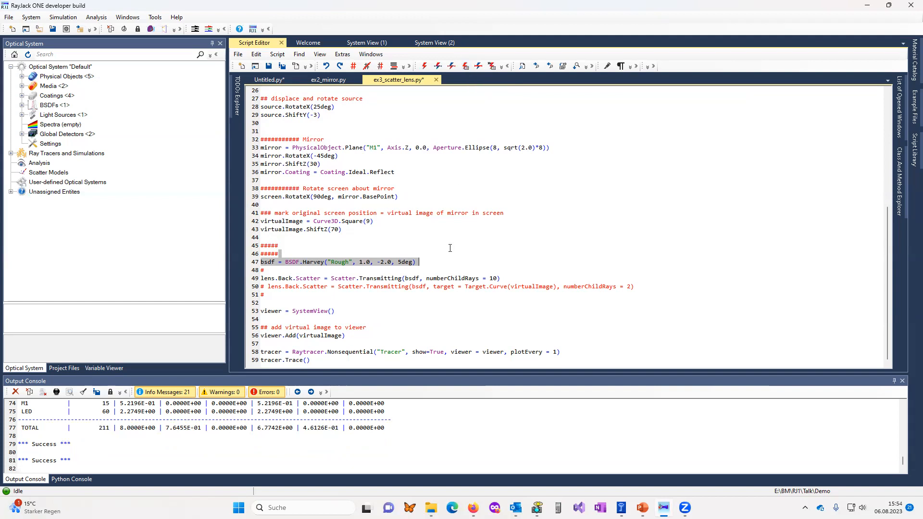
{"action": "left_click", "coordinate": [11, 192]}
{"action": "left_click", "coordinate": [54, 205]}
{"action": "double_click", "coordinate": [55, 202]}
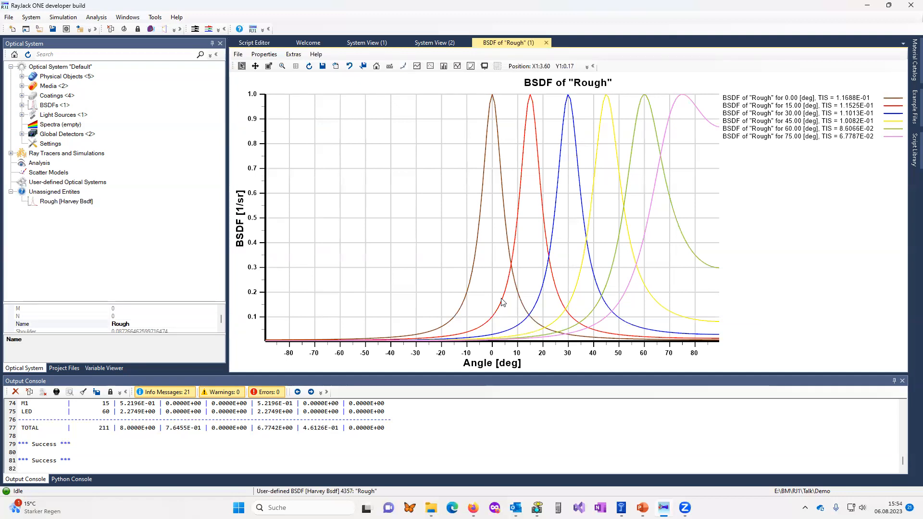
{"action": "left_click", "coordinate": [547, 43]}
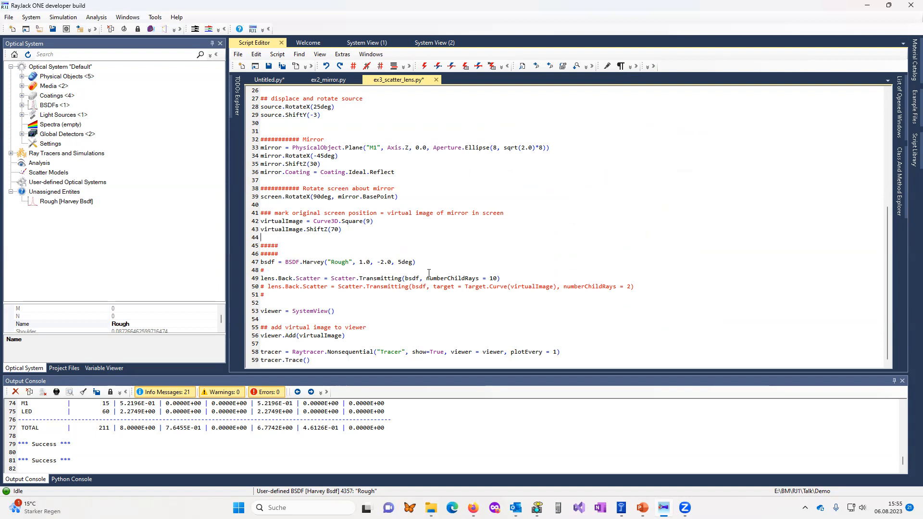
Step: Run ex3_scatter_lens.py with the untargeted lens scatter and inspect the scattered rays around the lens, mirror and screen from several angles
{"action": "left_click", "coordinate": [514, 278]}
{"action": "left_click", "coordinate": [424, 65]}
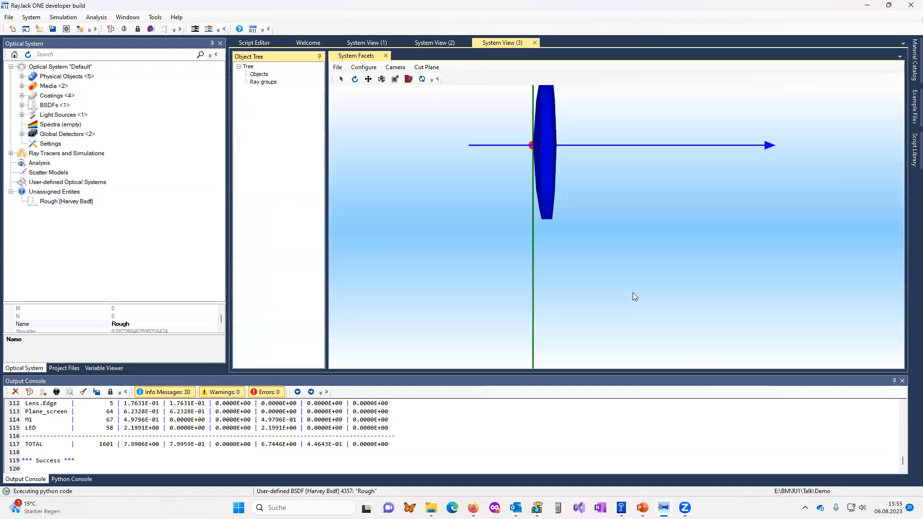
{"action": "middle_click_drag", "start_coordinate": [633, 292], "coordinate": [607, 192]}
{"action": "middle_click_drag", "start_coordinate": [609, 226], "coordinate": [631, 230]}
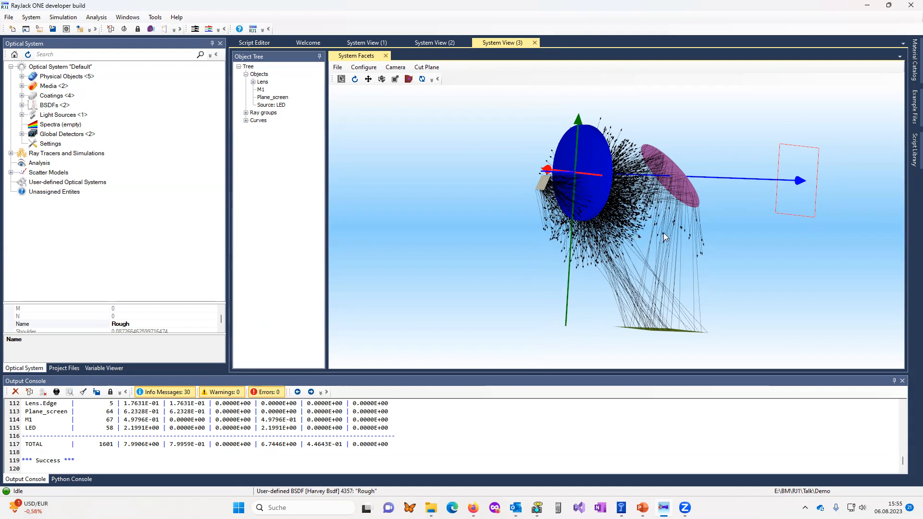
{"action": "middle_click_drag", "start_coordinate": [665, 237], "coordinate": [593, 241]}
{"action": "scroll", "coordinate": [604, 237], "scroll_direction": "up", "scroll_amount": 4}
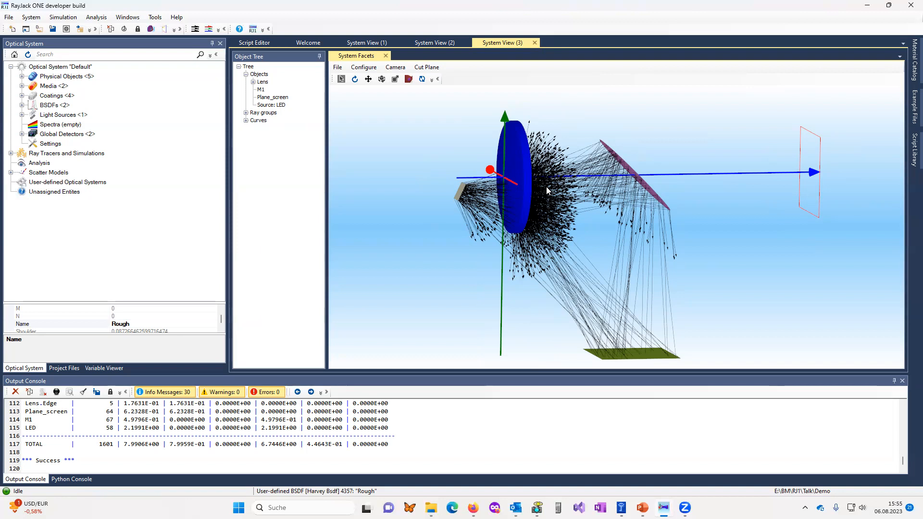
{"action": "middle_click_drag", "start_coordinate": [693, 215], "coordinate": [626, 210]}
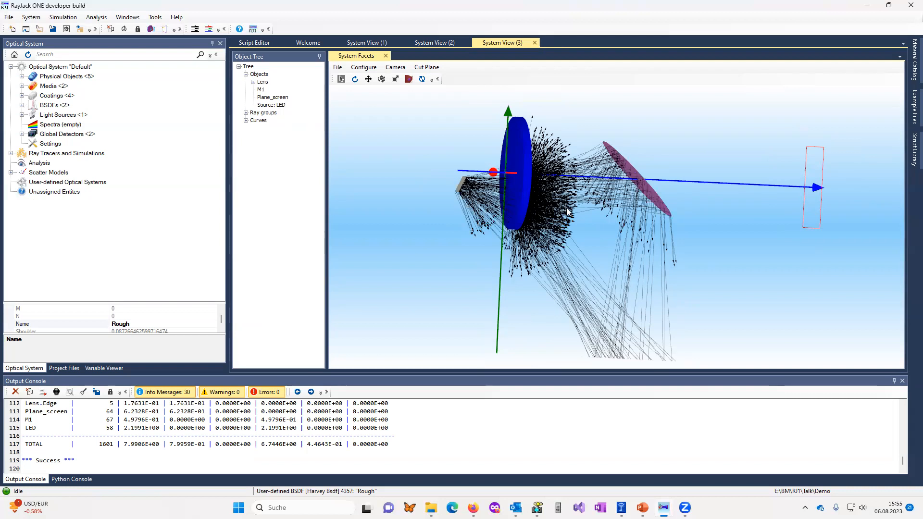
{"action": "middle_click_drag", "start_coordinate": [575, 222], "coordinate": [579, 221]}
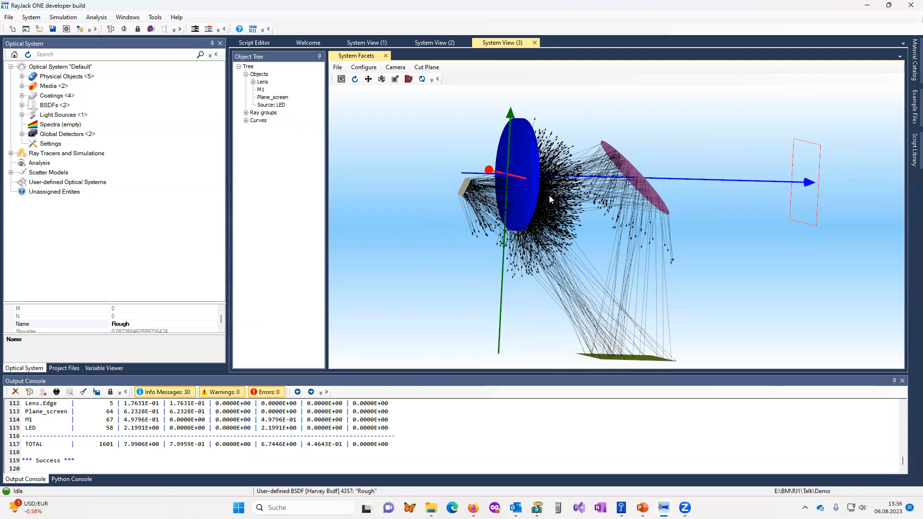
{"action": "middle_click_drag", "start_coordinate": [550, 199], "coordinate": [774, 139]}
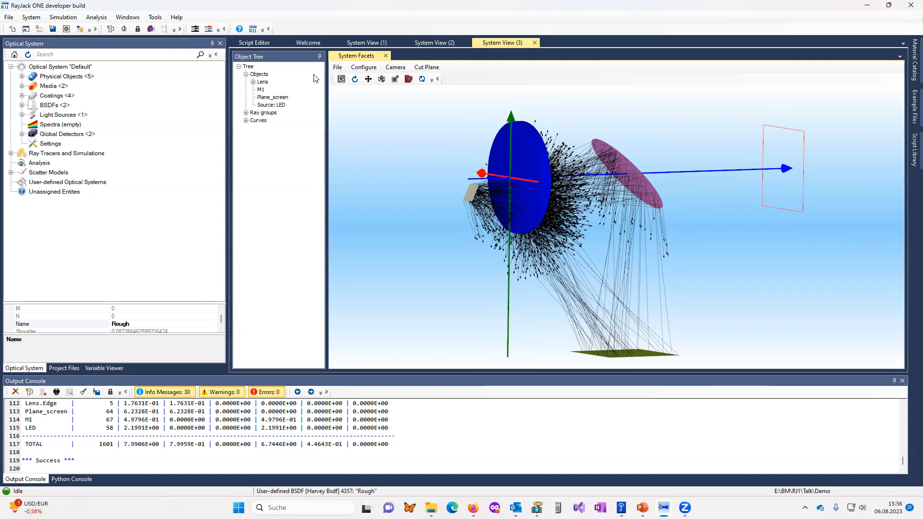
Step: In ex3_scatter_lens.py, comment out the untargeted lens.Back.Scatter line and activate the one targeting virtualImage with numberChildRays = 2
{"action": "left_click", "coordinate": [257, 43]}
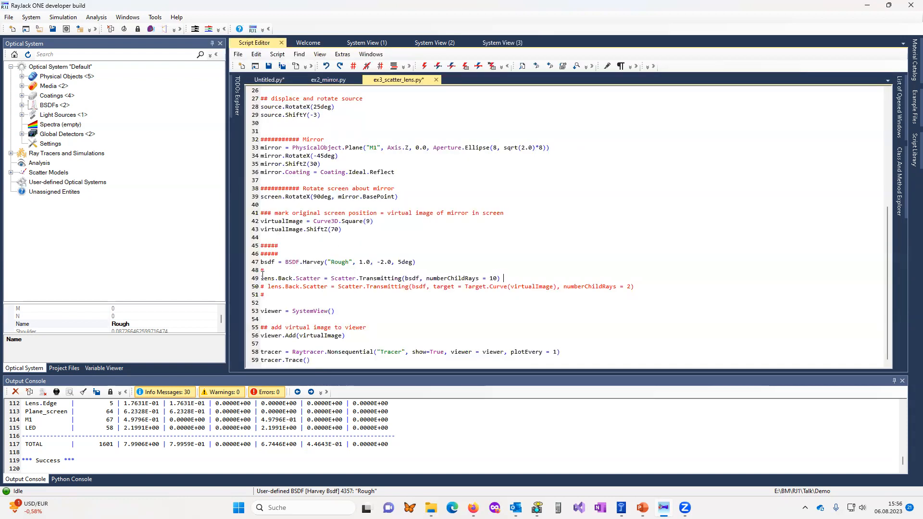
{"action": "left_click_drag", "start_coordinate": [260, 279], "coordinate": [261, 295]}
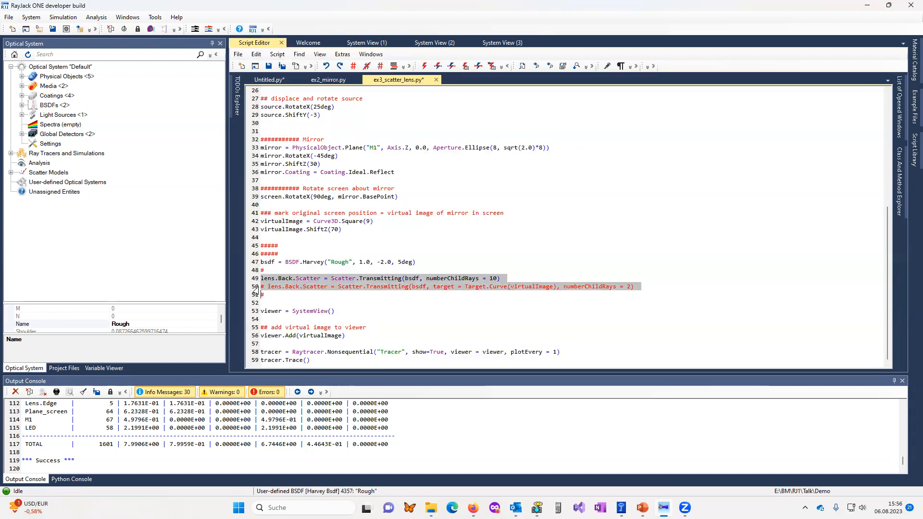
{"action": "left_click", "coordinate": [381, 67]}
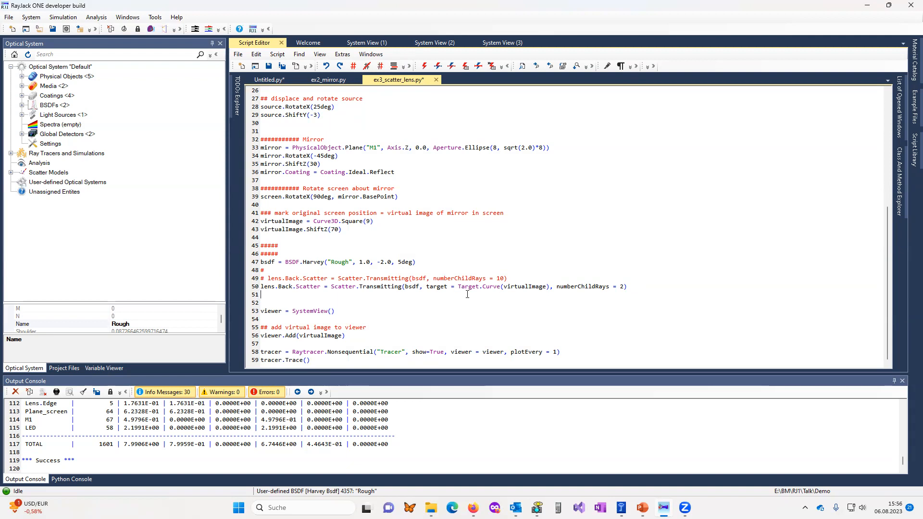
Step: Run the script with targeted lens scattering and inspect the rays directed via the mirror to the screen
{"action": "left_click", "coordinate": [424, 66]}
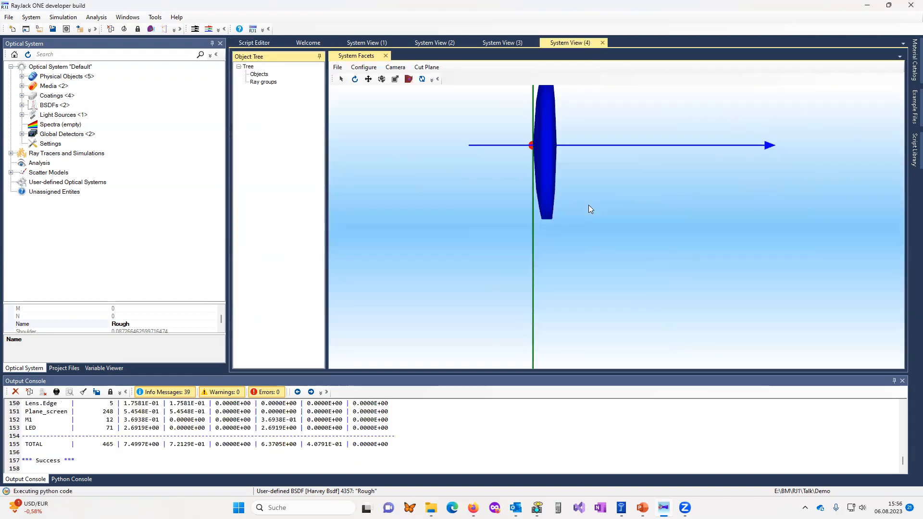
{"action": "middle_click_drag", "start_coordinate": [592, 207], "coordinate": [620, 211]}
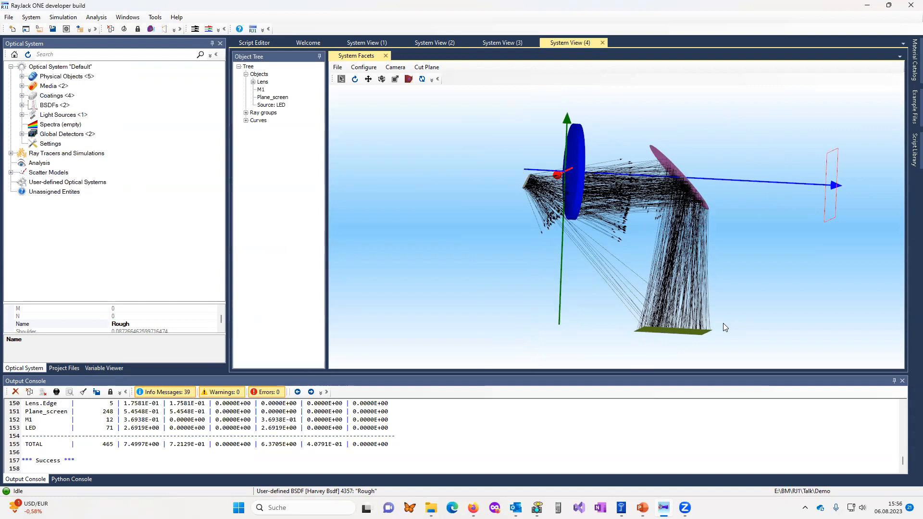
{"action": "middle_click_drag", "start_coordinate": [723, 323], "coordinate": [740, 323]}
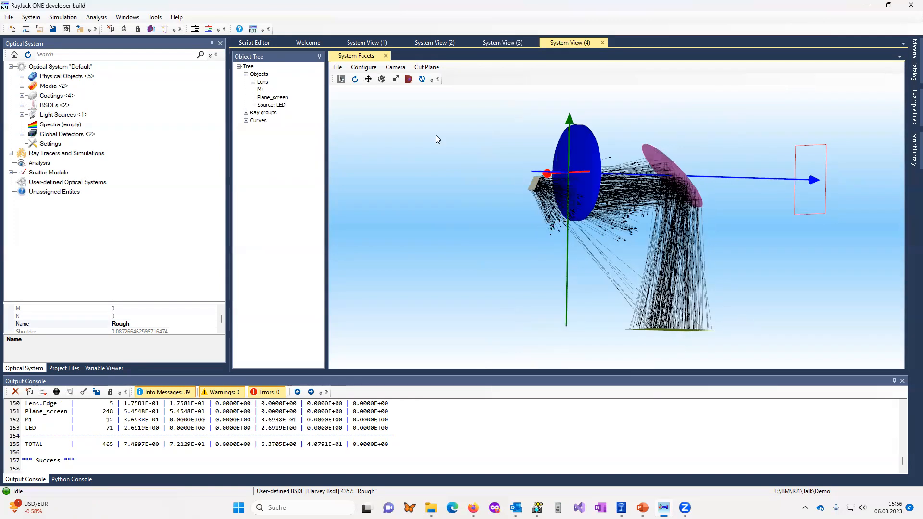
Step: Open ex4_scatter_lens_mirror.py from the Demo folder and review its scatter targets for the lens and mirror and the Simulation.Split settings
{"action": "left_click", "coordinate": [261, 43]}
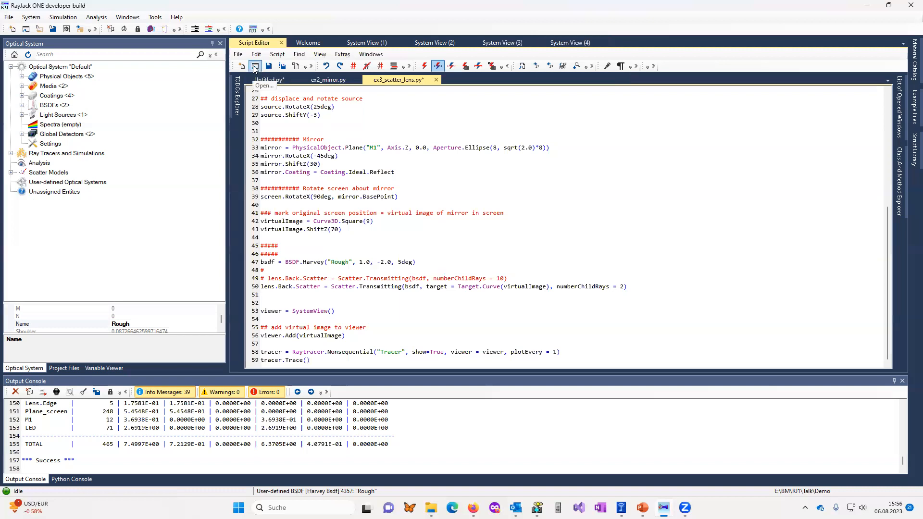
{"action": "left_click", "coordinate": [255, 66]}
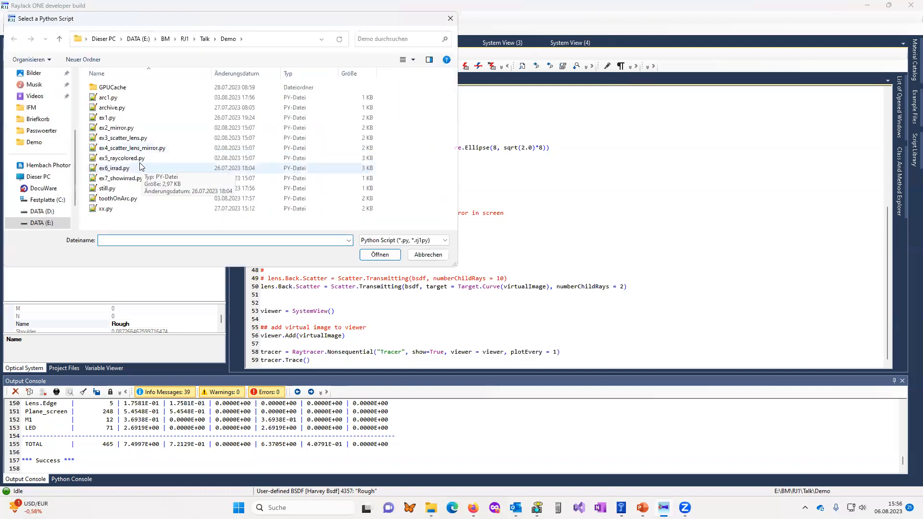
{"action": "double_click", "coordinate": [130, 148]}
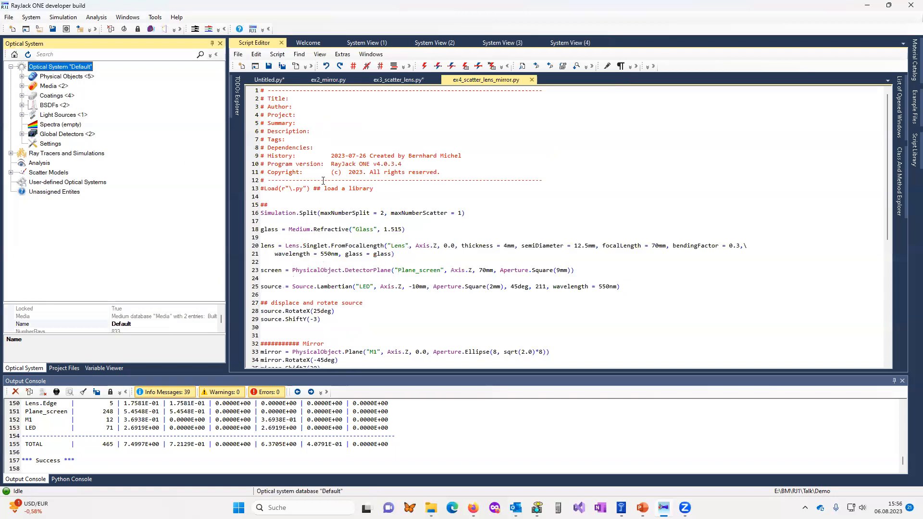
{"action": "scroll", "coordinate": [561, 213], "scroll_direction": "down", "scroll_amount": 6}
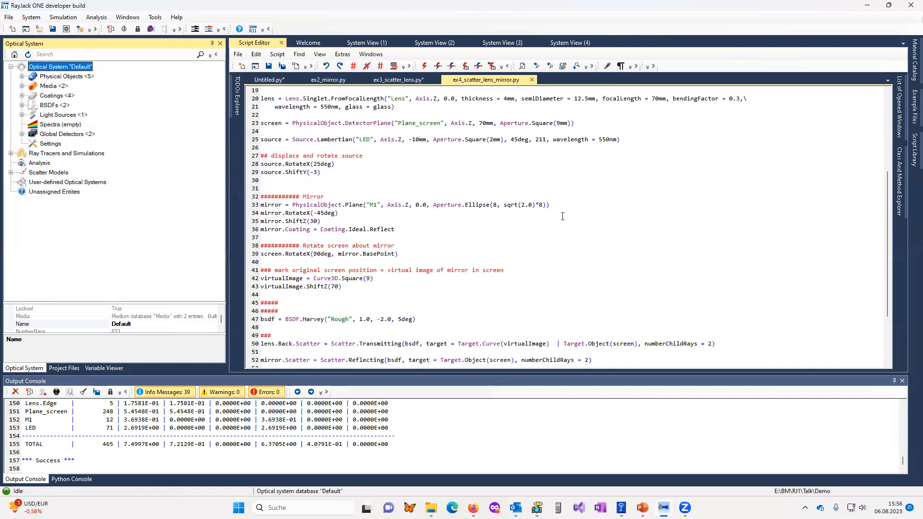
{"action": "scroll", "coordinate": [561, 216], "scroll_direction": "down", "scroll_amount": 3}
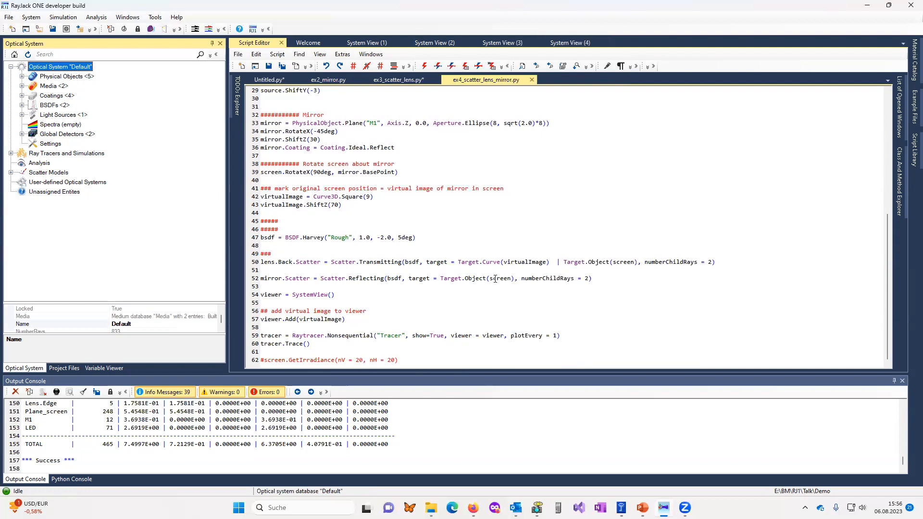
{"action": "scroll", "coordinate": [509, 274], "scroll_direction": "up", "scroll_amount": 5}
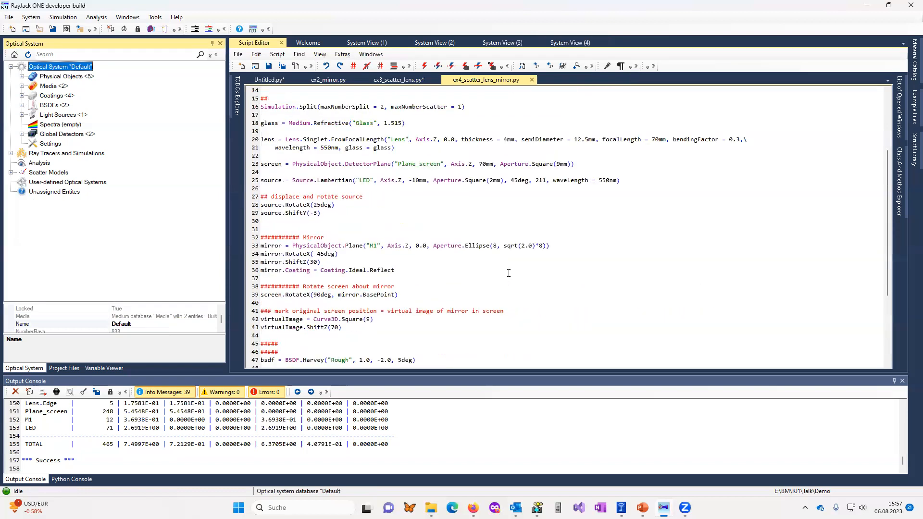
{"action": "scroll", "coordinate": [508, 273], "scroll_direction": "up", "scroll_amount": 5}
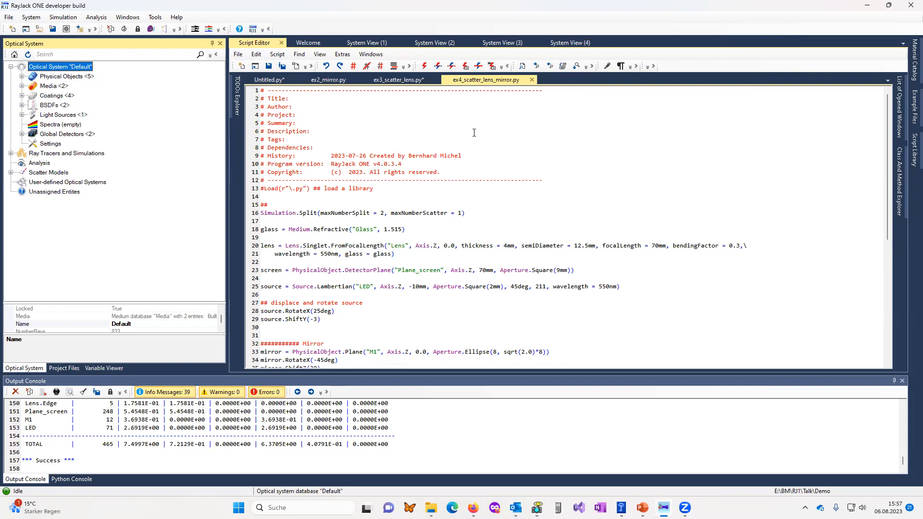
Step: Run ex4_scatter_lens_mirror.py and inspect the rays scattered at the lens and mirror from several angles
{"action": "left_click", "coordinate": [436, 66]}
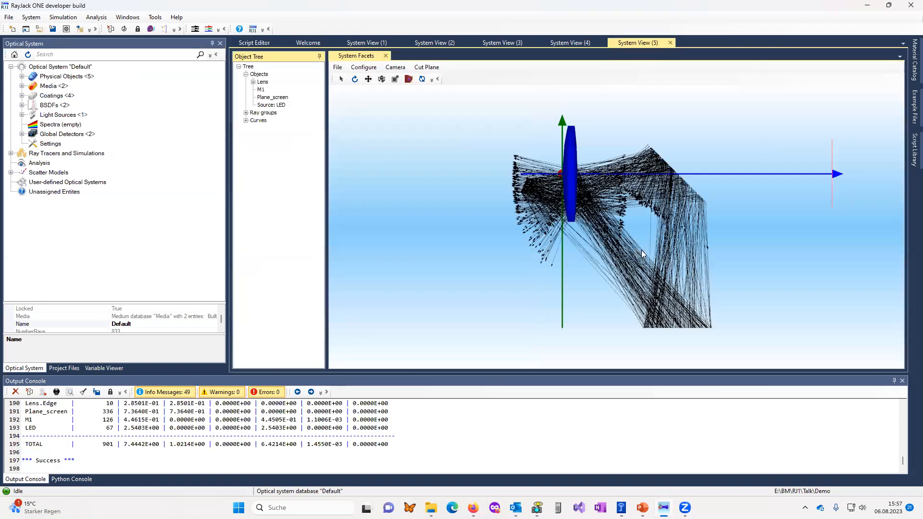
{"action": "mouse_move", "coordinate": [660, 248]}
{"action": "left_mouse_down"}
{"action": "mouse_move", "coordinate": [675, 235]}
{"action": "mouse_move", "coordinate": [664, 255]}
{"action": "mouse_move", "coordinate": [655, 244]}
{"action": "left_mouse_up"}
{"action": "middle_click_drag", "start_coordinate": [656, 244], "coordinate": [656, 246]}
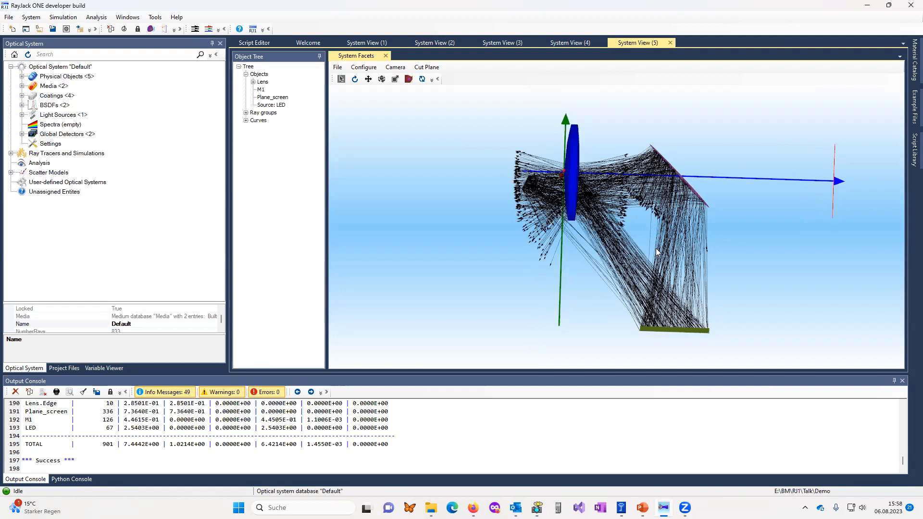
{"action": "mouse_move", "coordinate": [649, 251]}
{"action": "middle_mouse_down"}
{"action": "mouse_move", "coordinate": [671, 251]}
{"action": "mouse_move", "coordinate": [638, 243]}
{"action": "mouse_move", "coordinate": [658, 249]}
{"action": "mouse_move", "coordinate": [646, 243]}
{"action": "middle_mouse_up"}
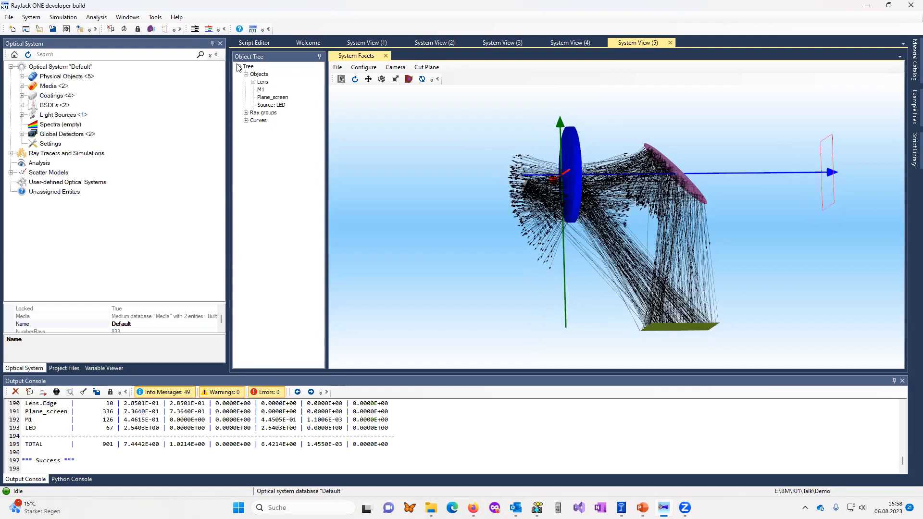
Step: Open ex5_raycolored.py from the Demo folder and review its viewer.SetRayColor filter lines and the screen.GetIrradiance call
{"action": "left_click", "coordinate": [253, 43]}
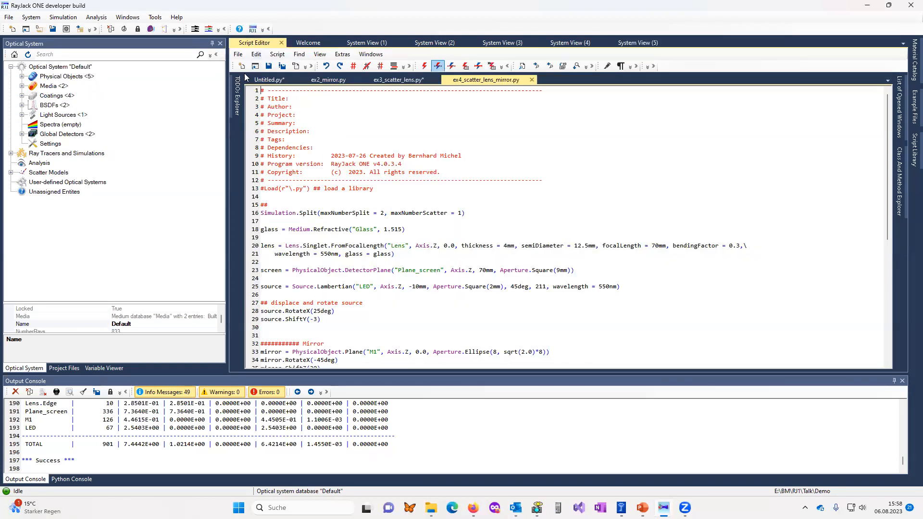
{"action": "left_click", "coordinate": [255, 66]}
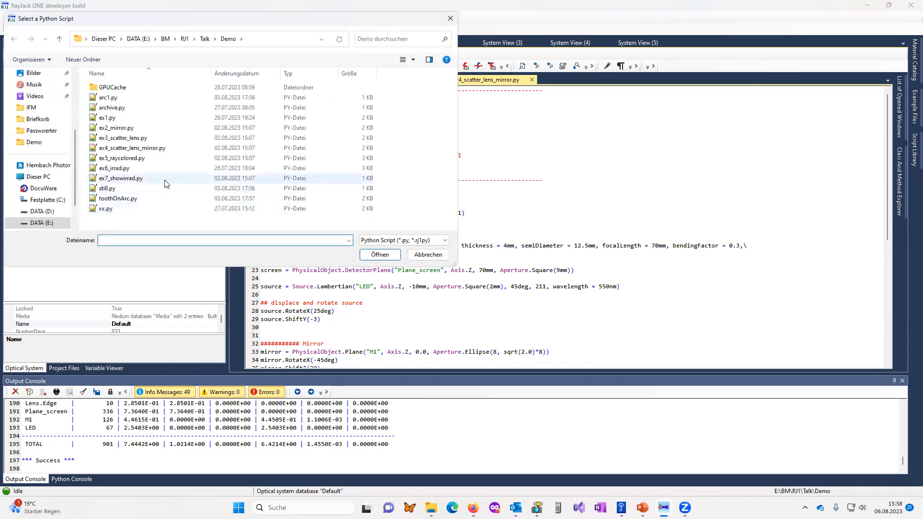
{"action": "double_click", "coordinate": [141, 159]}
{"action": "scroll", "coordinate": [531, 208], "scroll_direction": "down", "scroll_amount": 12}
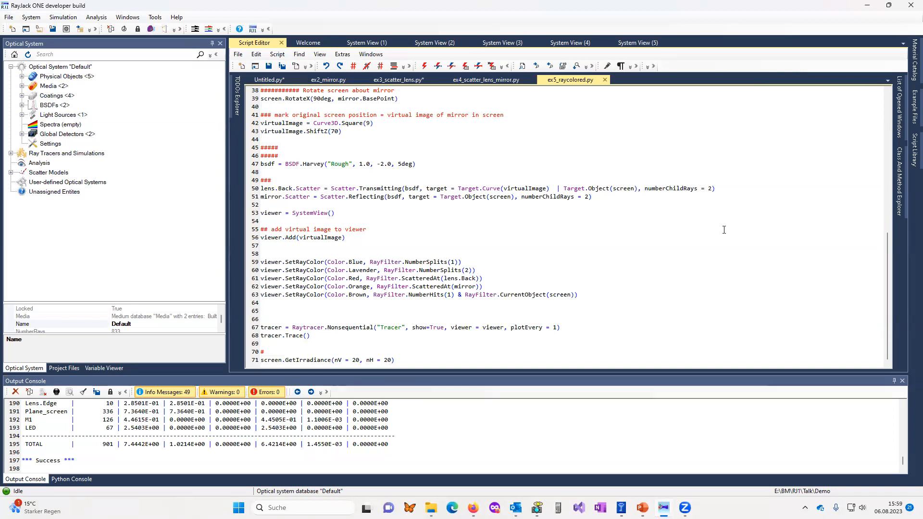
Step: Run ex5_raycolored.py and inspect the colour-coded rays in the new system view from a tilted angle
{"action": "left_click", "coordinate": [424, 66]}
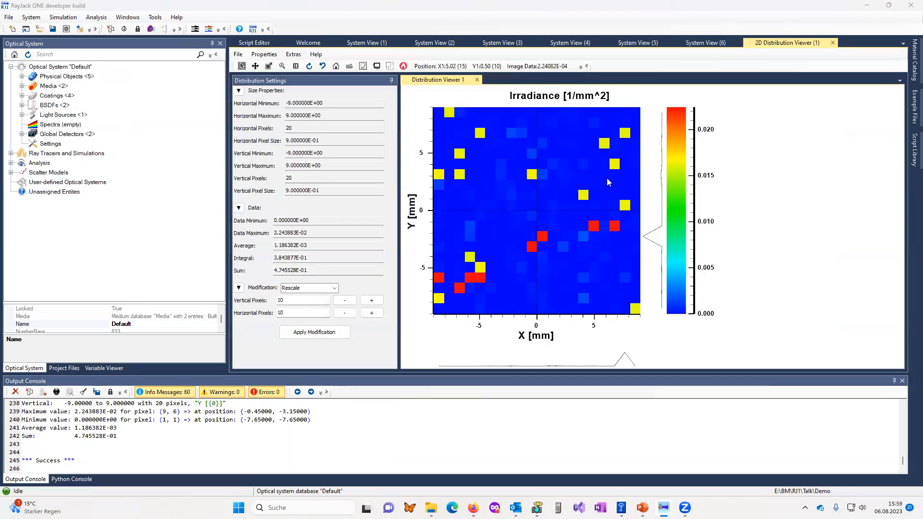
{"action": "left_click", "coordinate": [696, 43]}
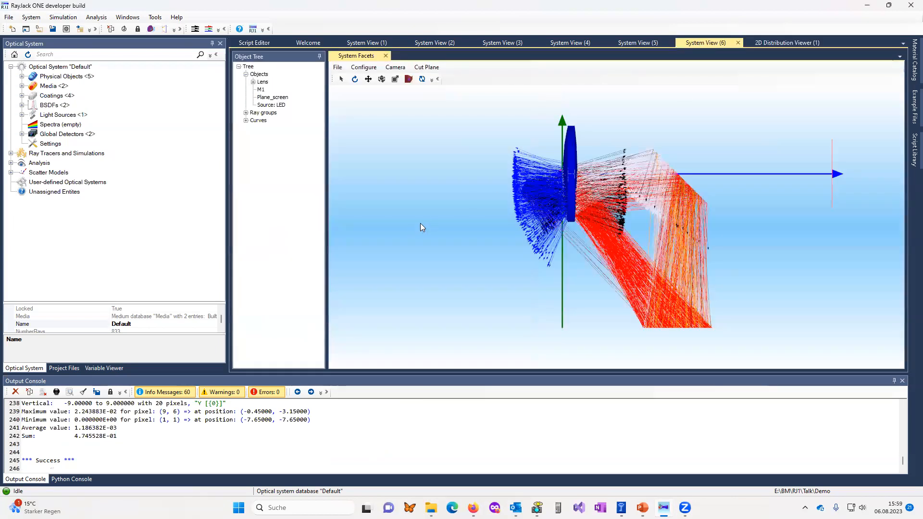
{"action": "mouse_move", "coordinate": [428, 221]}
{"action": "left_mouse_down"}
{"action": "mouse_move", "coordinate": [435, 208]}
{"action": "mouse_move", "coordinate": [425, 229]}
{"action": "left_mouse_up"}
{"action": "middle_click_drag", "start_coordinate": [425, 229], "coordinate": [430, 229]}
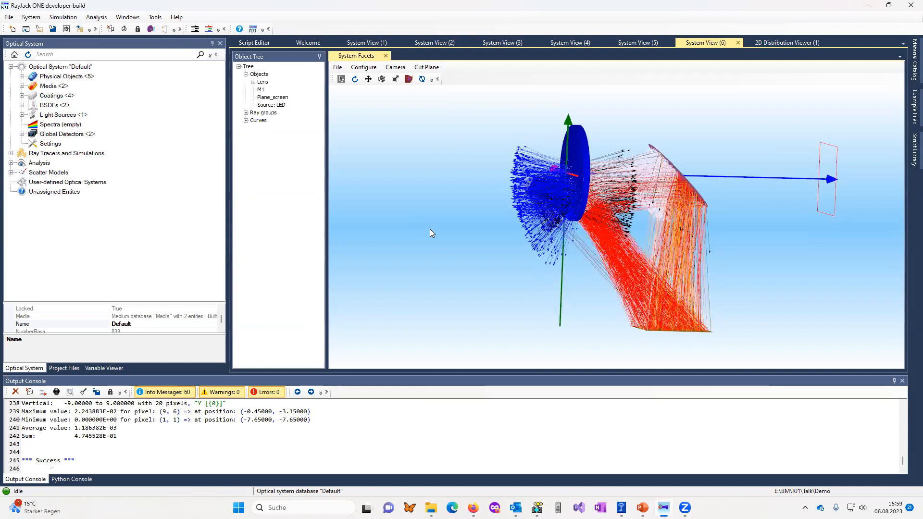
Step: Hide all ray groups and show only the "Number of splits equal to 1" group in System View (6)
{"action": "right_click", "coordinate": [258, 113]}
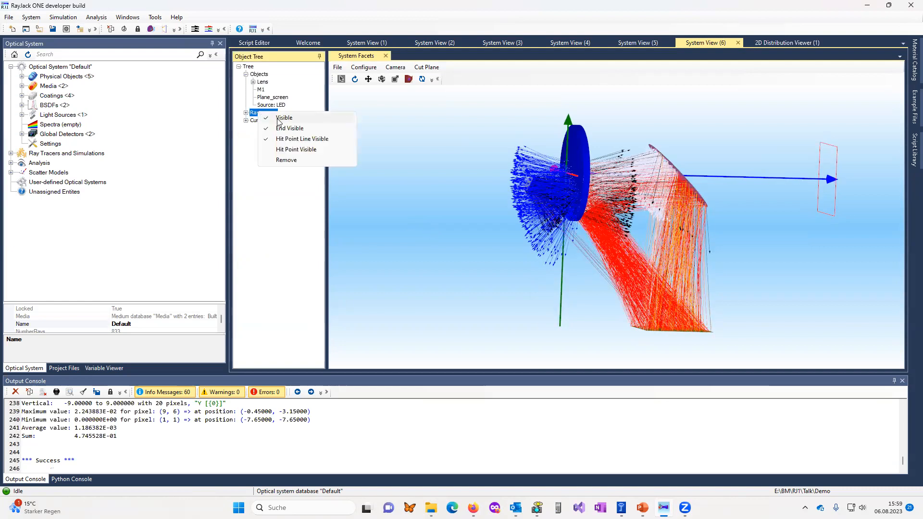
{"action": "left_click", "coordinate": [284, 118]}
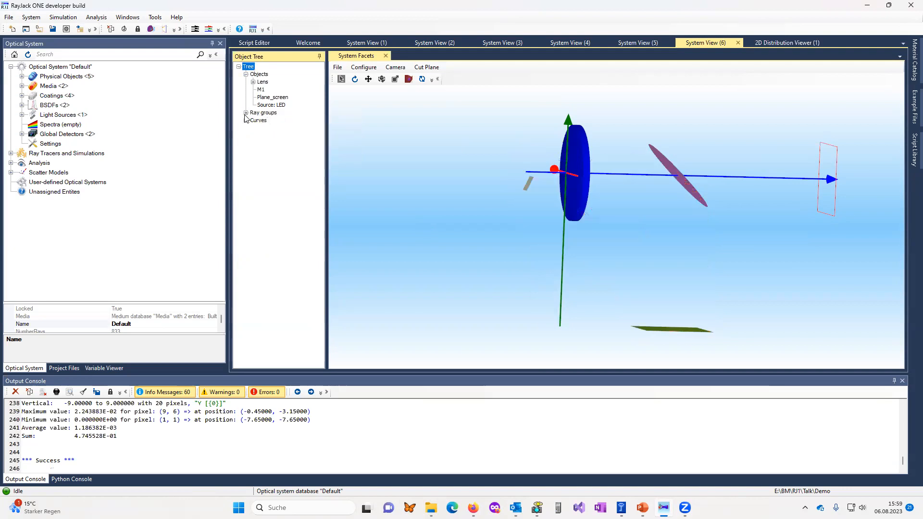
{"action": "left_click", "coordinate": [246, 113]}
{"action": "right_click", "coordinate": [283, 121]}
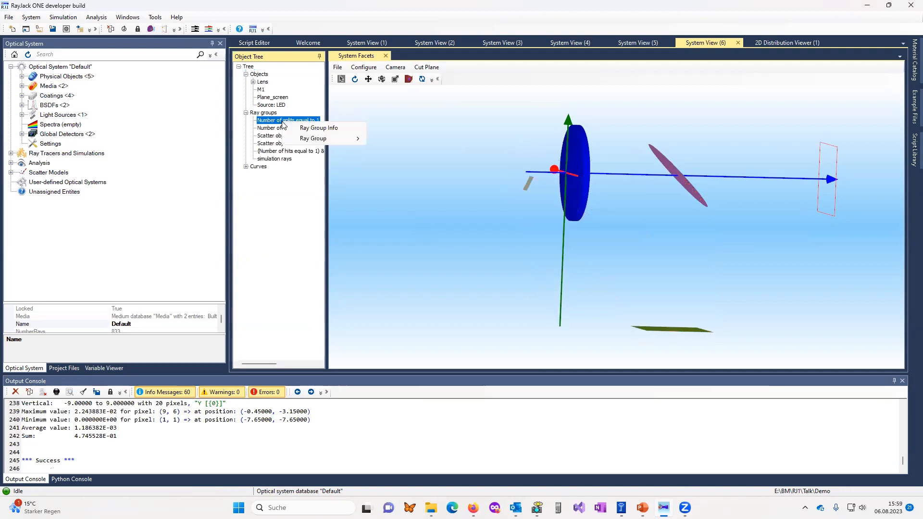
{"action": "mouse_move", "coordinate": [321, 139]}
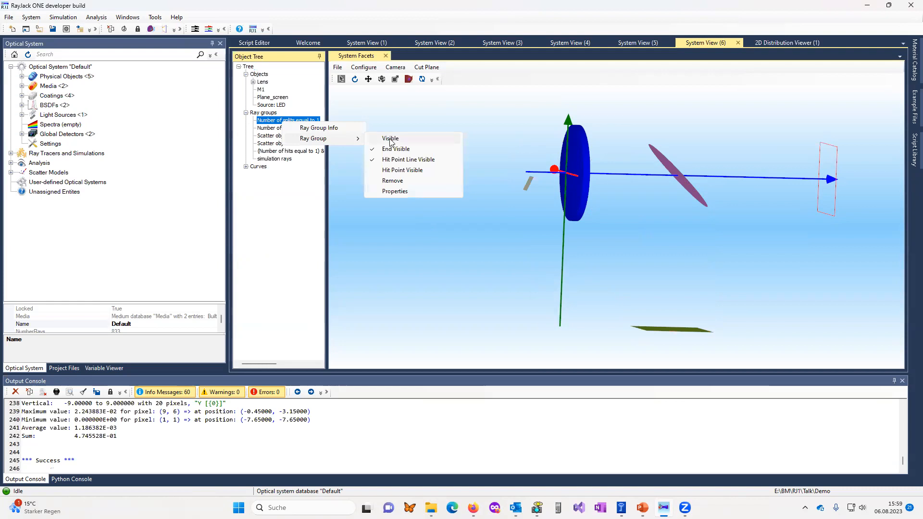
{"action": "left_click", "coordinate": [391, 140]}
Step: Hide the lens's edge surface so only its front and back faces are drawn
{"action": "mouse_move", "coordinate": [449, 192]}
{"action": "middle_mouse_down"}
{"action": "mouse_move", "coordinate": [434, 187]}
{"action": "mouse_move", "coordinate": [462, 191]}
{"action": "mouse_move", "coordinate": [445, 191]}
{"action": "middle_mouse_up"}
{"action": "scroll", "coordinate": [584, 146], "scroll_direction": "up", "scroll_amount": 3}
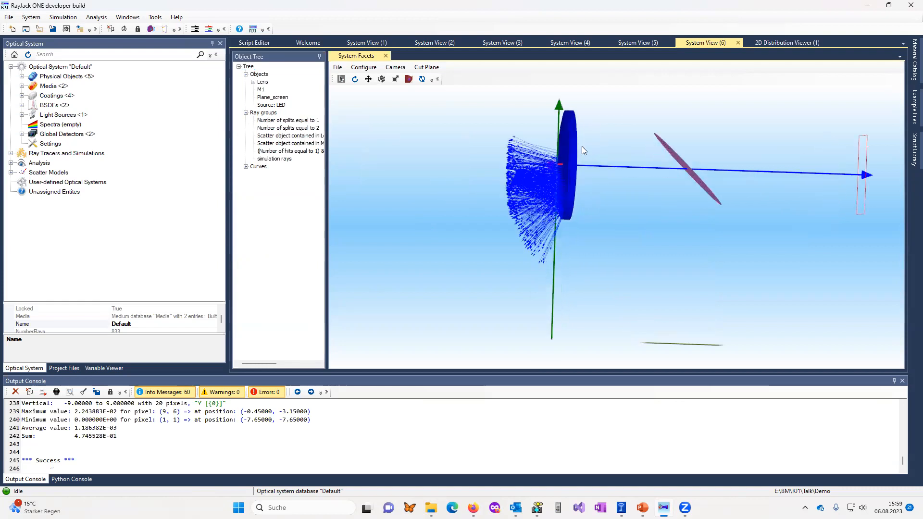
{"action": "right_click", "coordinate": [557, 143]}
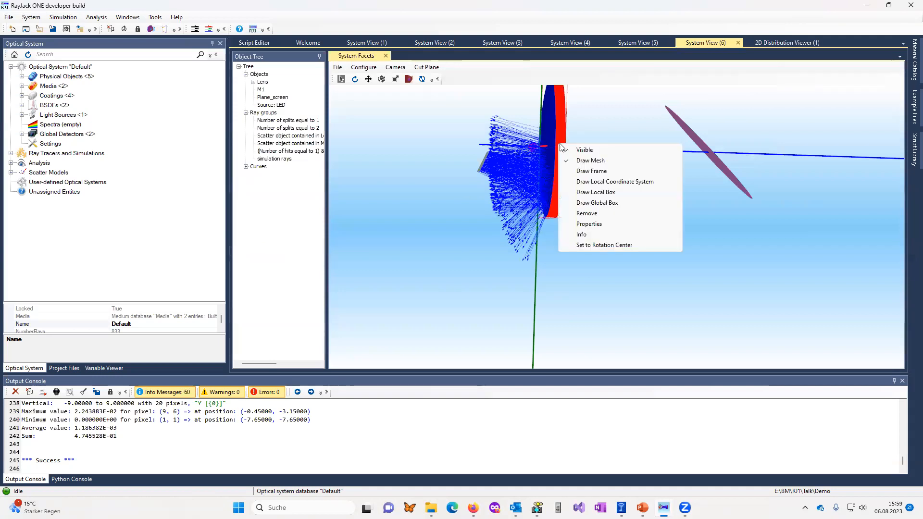
{"action": "left_click", "coordinate": [572, 167]}
{"action": "middle_click_drag", "start_coordinate": [572, 166], "coordinate": [566, 159]}
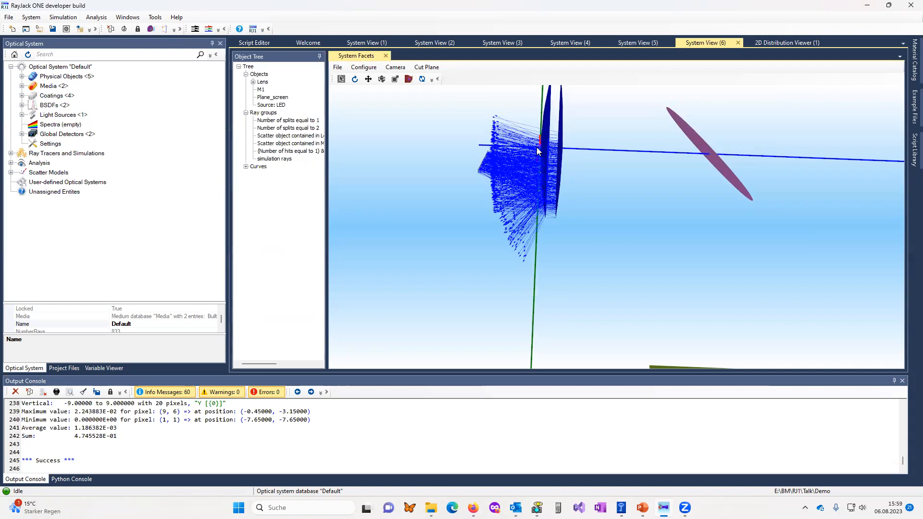
{"action": "scroll", "coordinate": [466, 156], "scroll_direction": "down", "scroll_amount": 1}
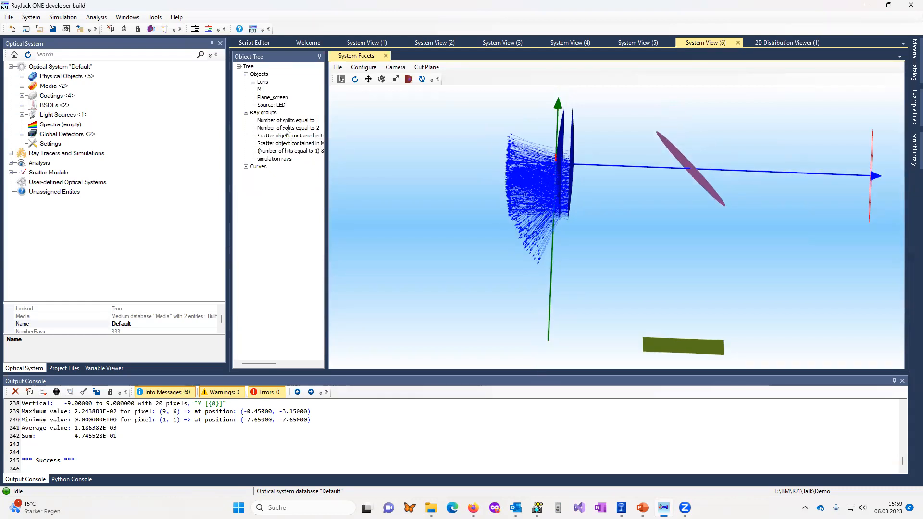
Step: Make the "Number of splits equal to 2" ray group and the group scattered at mirror M1 visible
{"action": "right_click", "coordinate": [285, 128]}
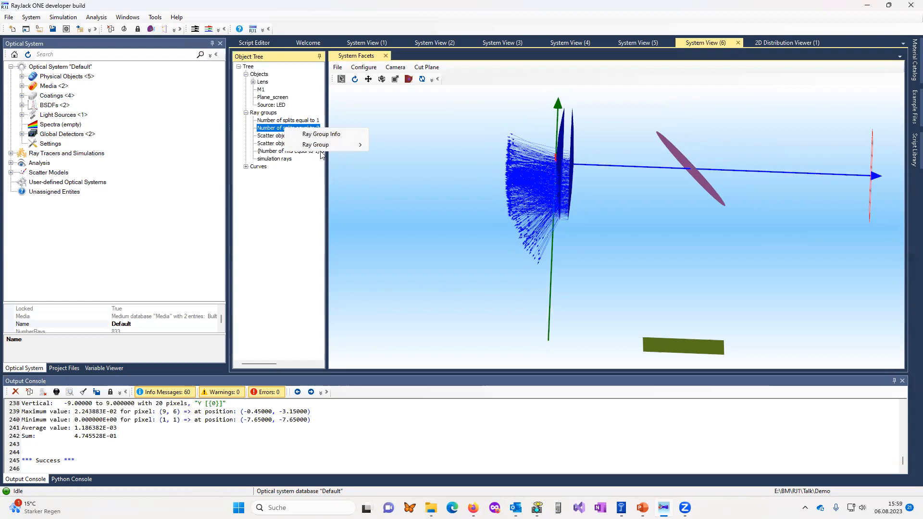
{"action": "mouse_move", "coordinate": [325, 149]}
{"action": "left_click", "coordinate": [401, 146]}
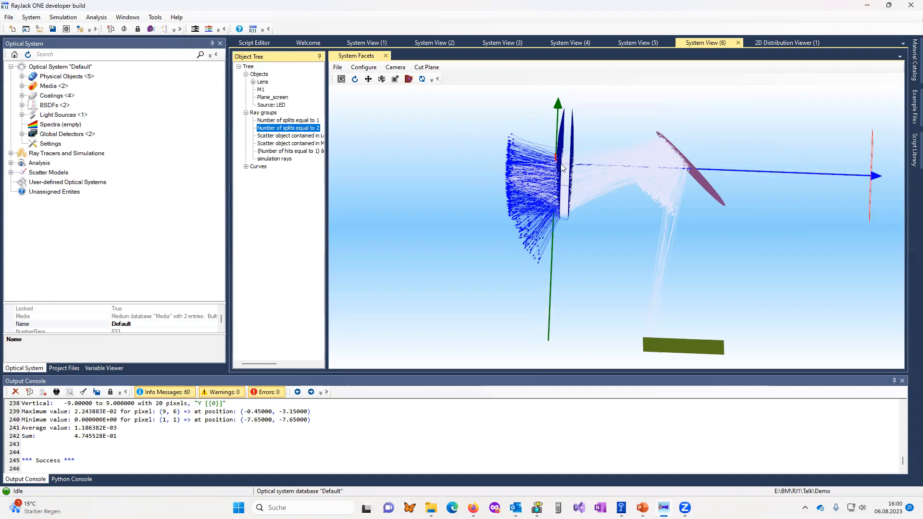
{"action": "middle_click_drag", "start_coordinate": [683, 288], "coordinate": [691, 293]}
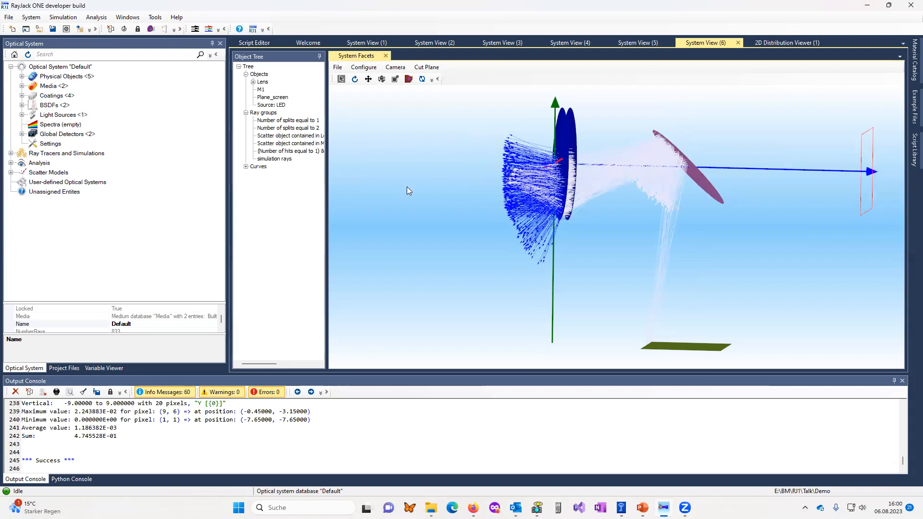
{"action": "right_click", "coordinate": [287, 147]}
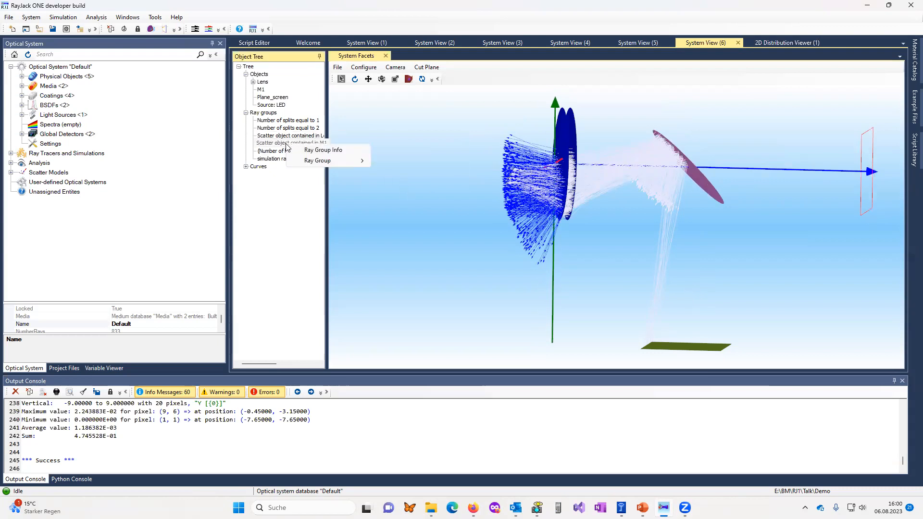
{"action": "mouse_move", "coordinate": [340, 161]}
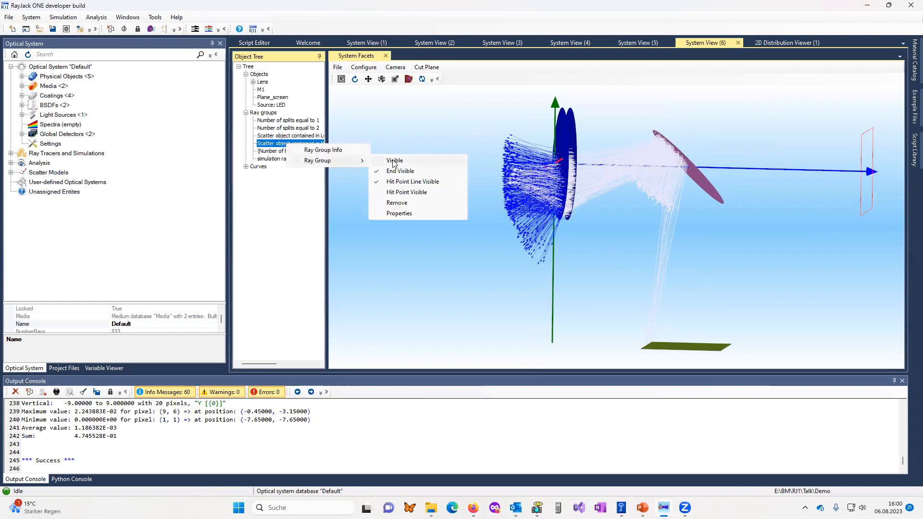
{"action": "left_click", "coordinate": [393, 161]}
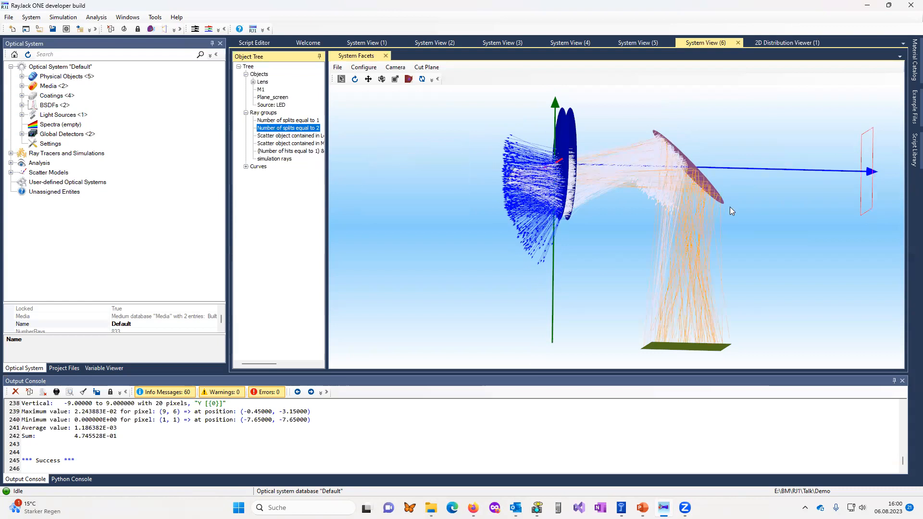
Step: Show the ray group with number of hits equal to 1 and current object contained in Plane_screen
{"action": "right_click", "coordinate": [278, 158]}
{"action": "mouse_move", "coordinate": [321, 169]}
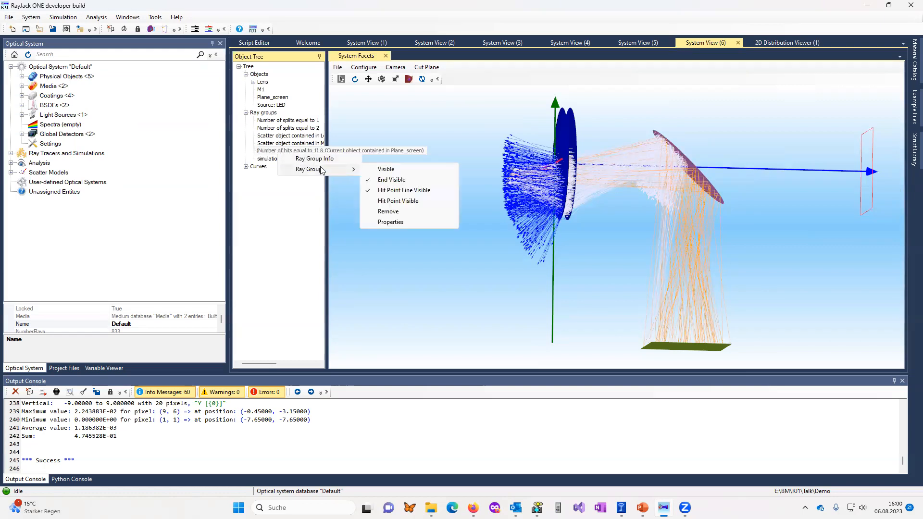
{"action": "left_click", "coordinate": [392, 171]}
{"action": "mouse_move", "coordinate": [528, 248]}
{"action": "middle_mouse_down"}
{"action": "mouse_move", "coordinate": [520, 252]}
{"action": "mouse_move", "coordinate": [537, 245]}
{"action": "mouse_move", "coordinate": [507, 250]}
{"action": "mouse_move", "coordinate": [525, 234]}
{"action": "mouse_move", "coordinate": [514, 239]}
{"action": "mouse_move", "coordinate": [532, 247]}
{"action": "middle_mouse_up"}
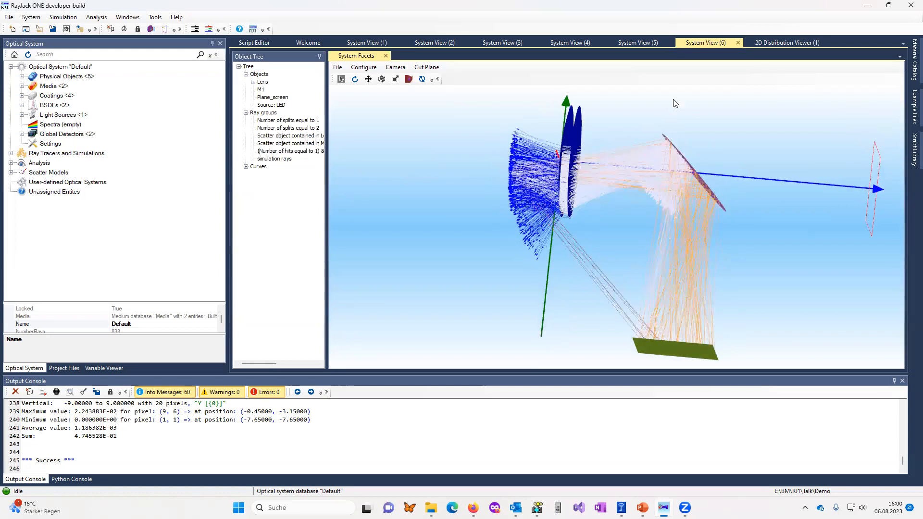
Step: Set the irradiance plot's colour table axis to a logarithmic scale with first value 2.2438831323533576E-09
{"action": "left_click", "coordinate": [776, 42]}
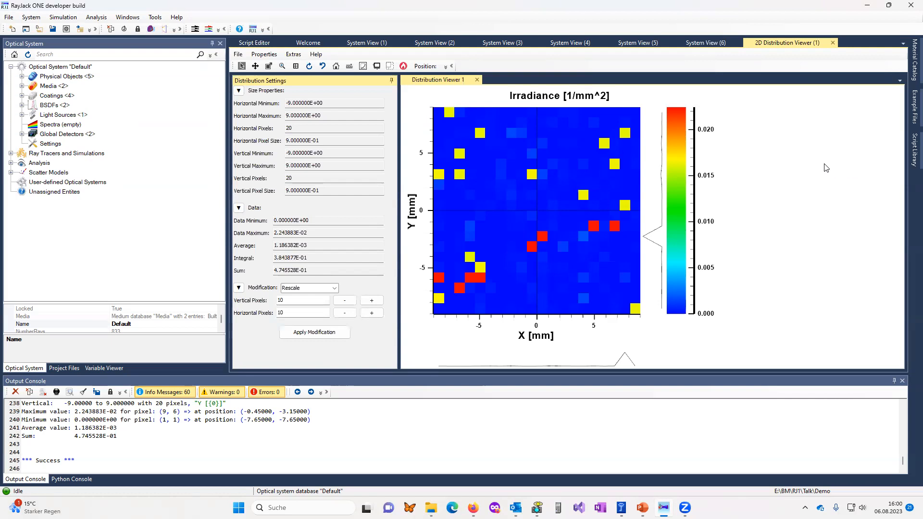
{"action": "double_click", "coordinate": [676, 149]}
{"action": "scroll", "coordinate": [705, 224], "scroll_direction": "down", "scroll_amount": 1}
{"action": "double_click", "coordinate": [678, 227]}
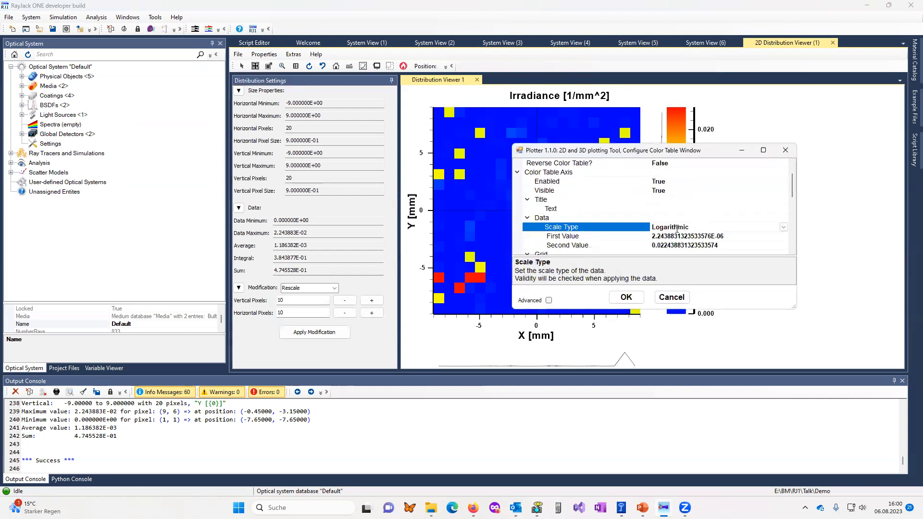
{"action": "left_click", "coordinate": [730, 237]}
{"action": "key", "text": "BackSpace"}
{"action": "type", "text": "9"}
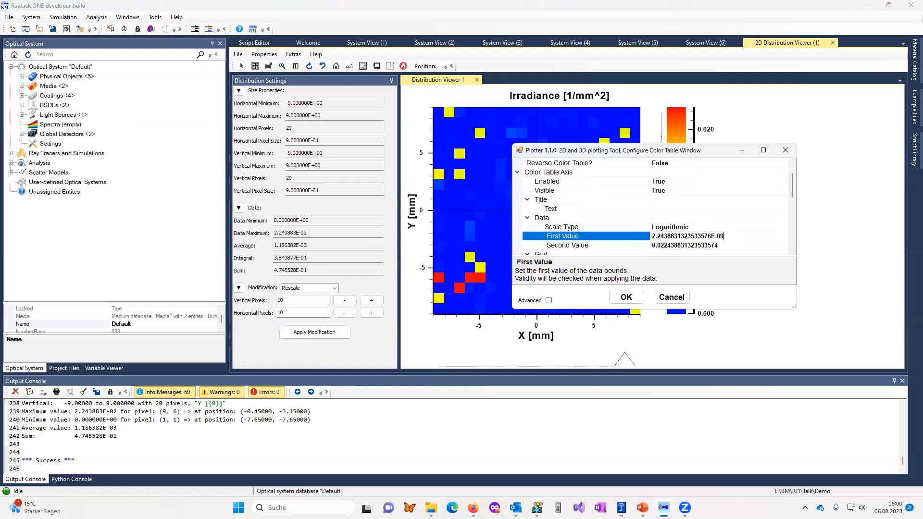
{"action": "left_click", "coordinate": [626, 298]}
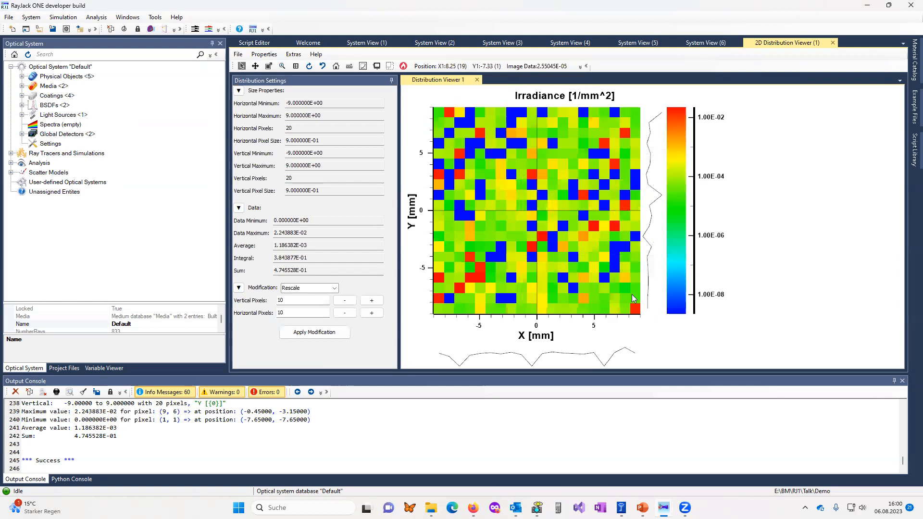
Step: Select a small rectangular region near X -7, Y 7 mm on the irradiance plot and show its ray paths in the 3D viewer
{"action": "left_click", "coordinate": [407, 65]}
{"action": "left_click_drag", "start_coordinate": [445, 118], "coordinate": [465, 136]}
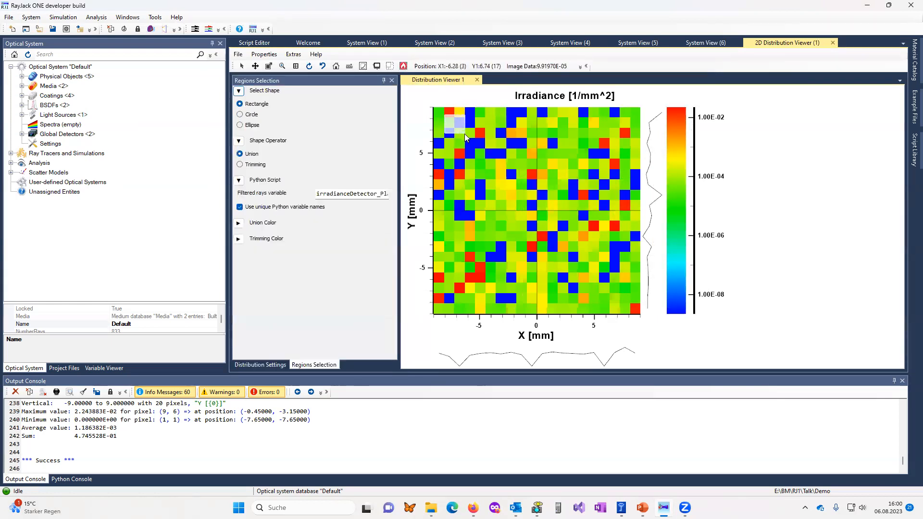
{"action": "right_click", "coordinate": [453, 125]}
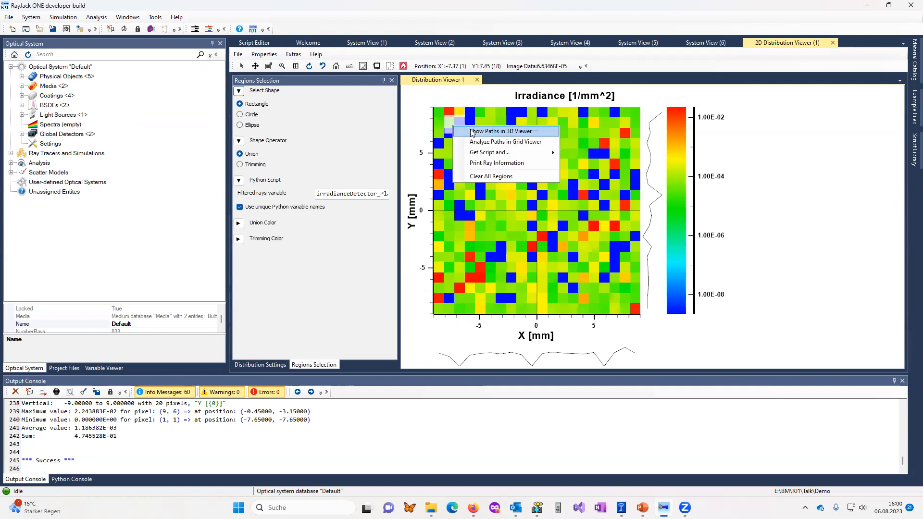
{"action": "left_click", "coordinate": [473, 131]}
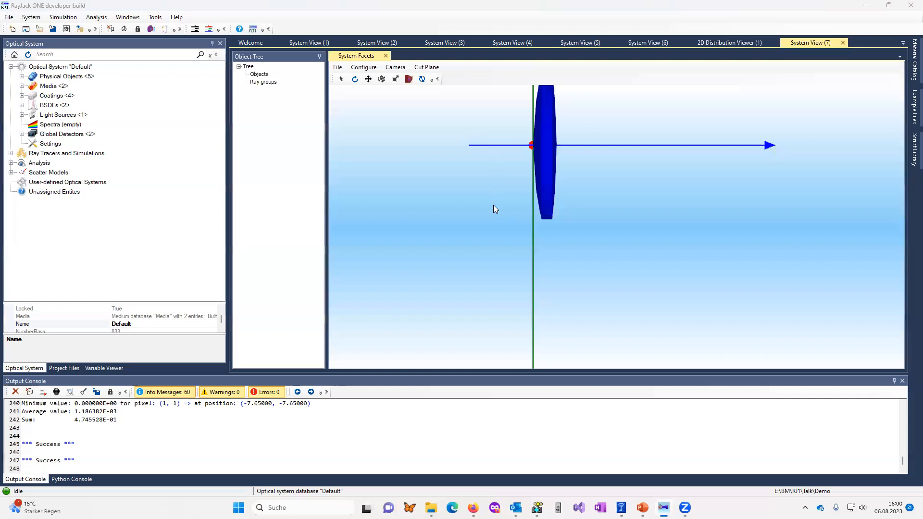
{"action": "mouse_move", "coordinate": [521, 211]}
{"action": "left_mouse_down"}
{"action": "mouse_move", "coordinate": [532, 213]}
{"action": "mouse_move", "coordinate": [519, 224]}
{"action": "mouse_move", "coordinate": [529, 233]}
{"action": "mouse_move", "coordinate": [492, 219]}
{"action": "mouse_move", "coordinate": [505, 219]}
{"action": "left_mouse_up"}
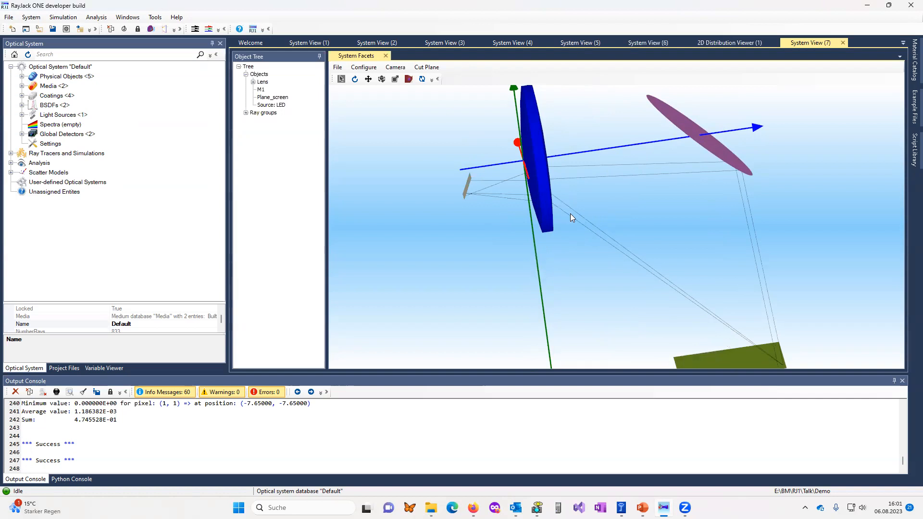
{"action": "left_click_drag", "start_coordinate": [582, 236], "coordinate": [592, 234]}
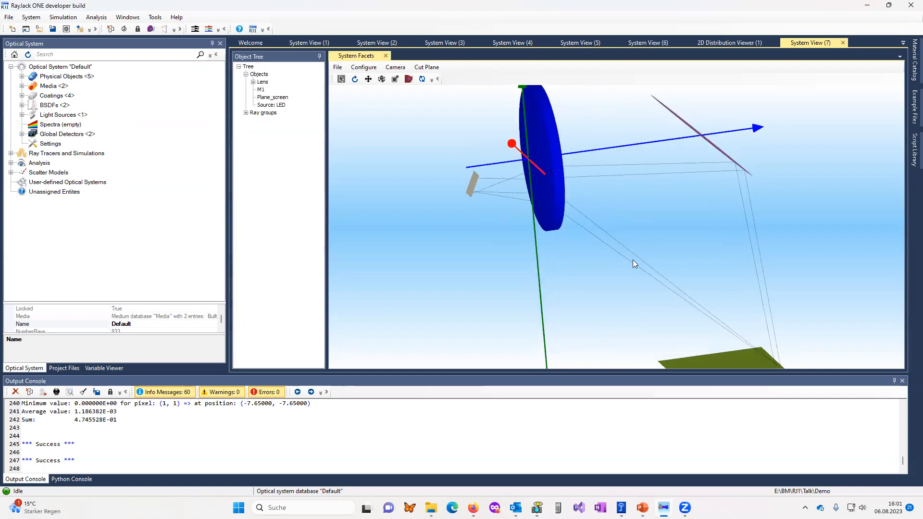
{"action": "scroll", "coordinate": [474, 232], "scroll_direction": "down", "scroll_amount": 2}
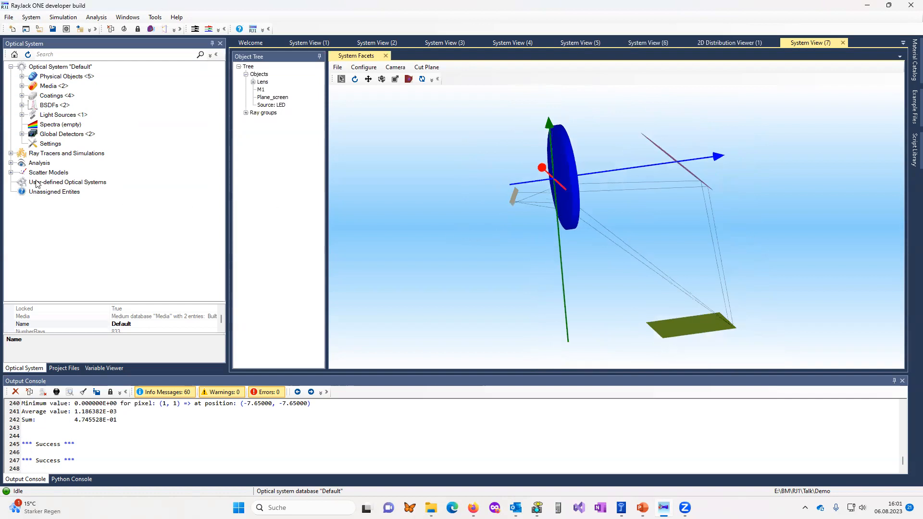
Step: Open the Paths table of the History detector under Global Detectors and review flux, hits, splits and interaction sequences per path
{"action": "left_click", "coordinate": [22, 134]}
{"action": "left_click", "coordinate": [33, 144]}
{"action": "double_click", "coordinate": [69, 154]}
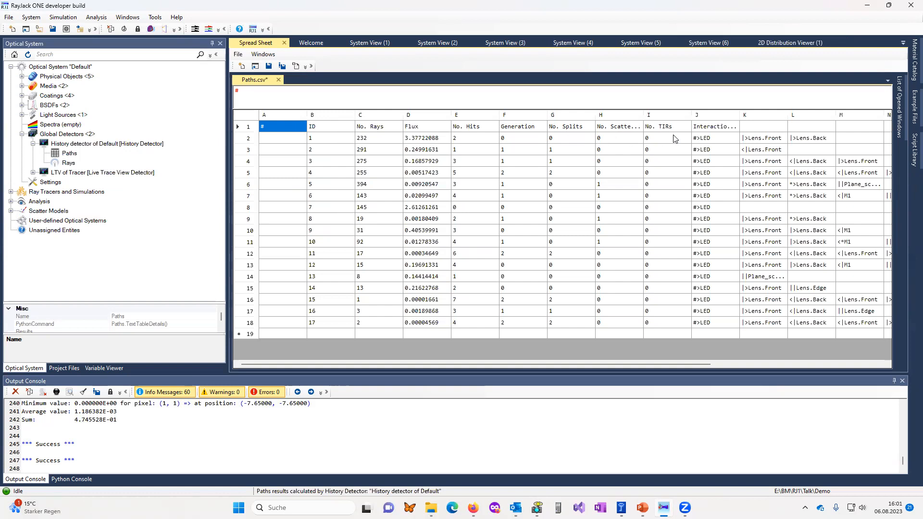
{"action": "mouse_move", "coordinate": [528, 365]}
{"action": "left_mouse_down"}
{"action": "mouse_move", "coordinate": [631, 363]}
{"action": "mouse_move", "coordinate": [520, 371]}
{"action": "left_mouse_up"}
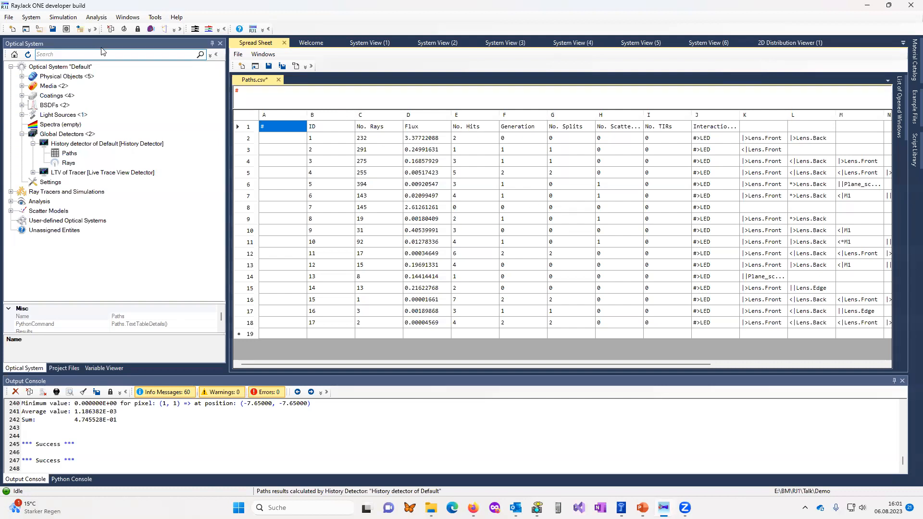
Step: Open ex7_showirrad.py from the Demo folder and run it to display the five saved irradiance distributions
{"action": "left_click", "coordinate": [25, 30]}
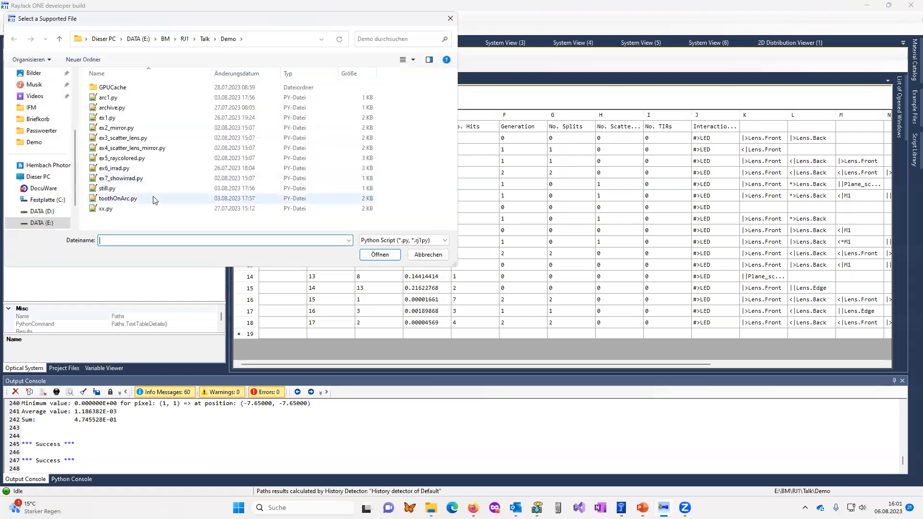
{"action": "double_click", "coordinate": [129, 179]}
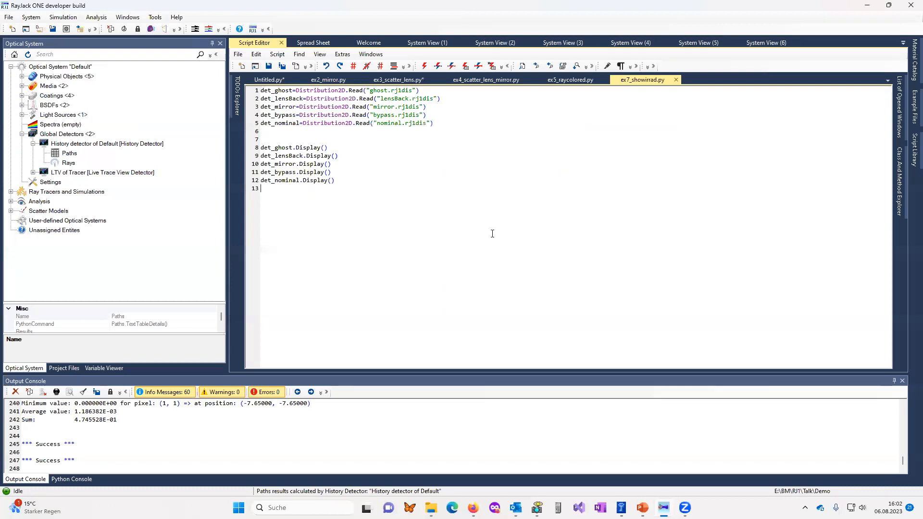
{"action": "left_click", "coordinate": [424, 66]}
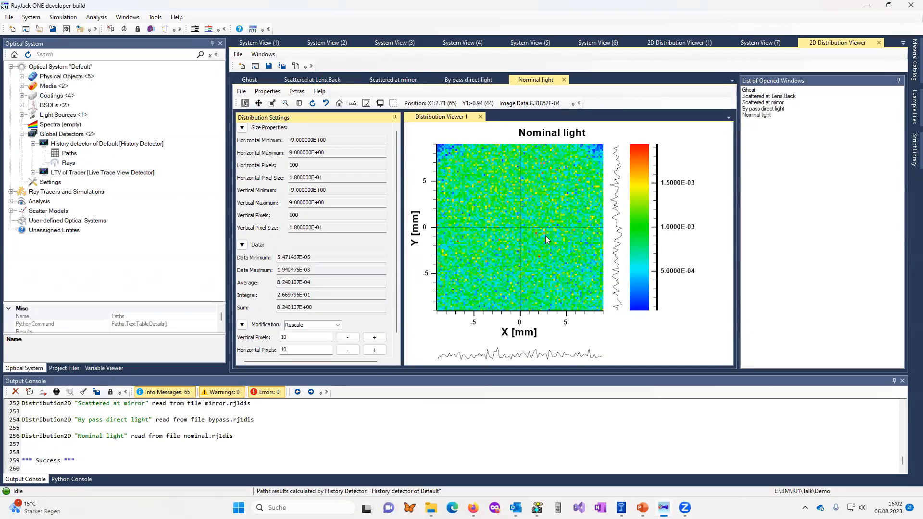
Step: Compare the irradiance plots for Ghost, Scattered at Lens.Back, Scattered at mirror, By pass direct light and Nominal light
{"action": "left_click", "coordinate": [248, 81]}
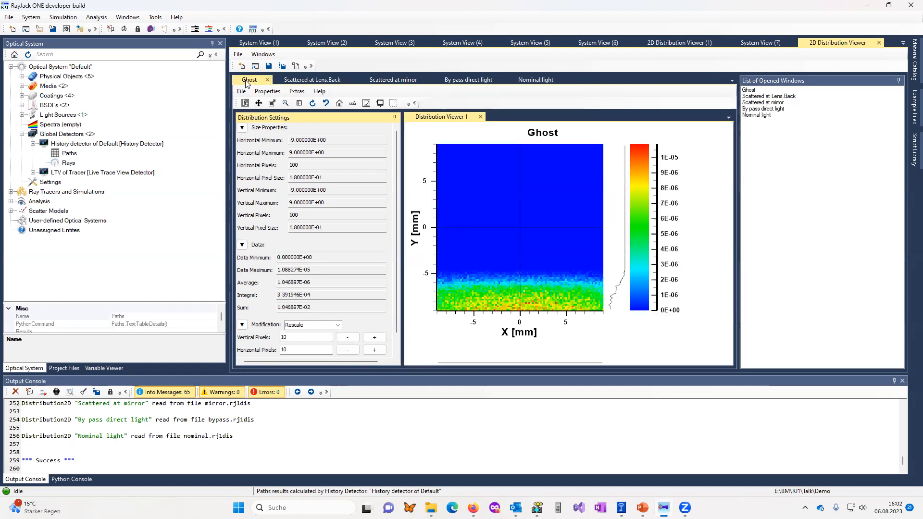
{"action": "left_click", "coordinate": [298, 83]}
{"action": "left_click", "coordinate": [380, 82]}
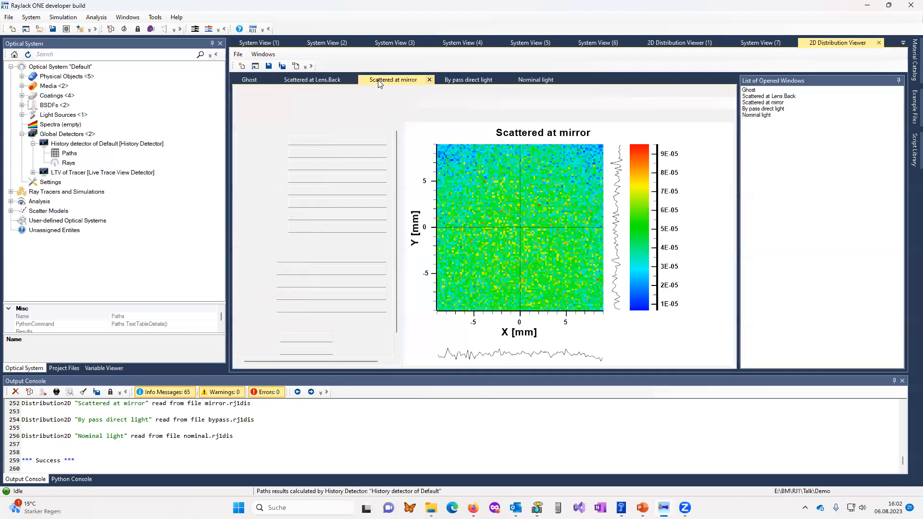
{"action": "left_click", "coordinate": [459, 80]}
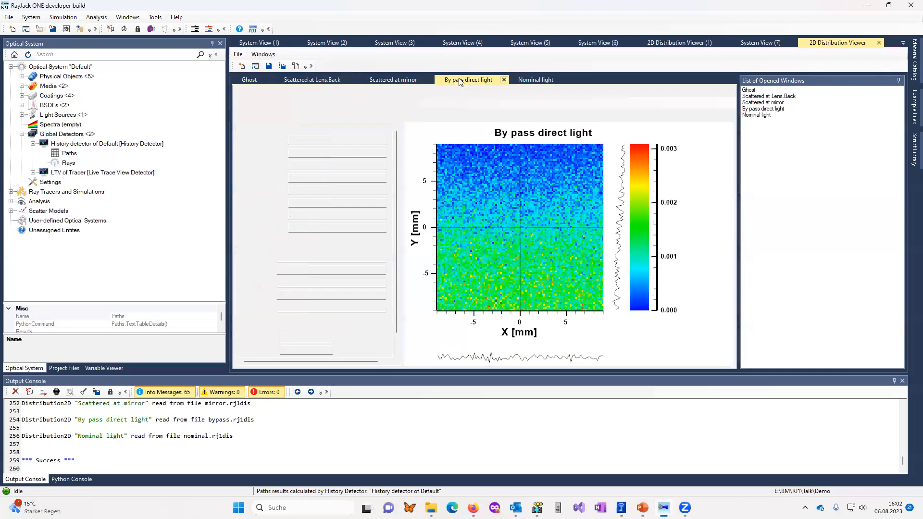
{"action": "left_click", "coordinate": [538, 81]}
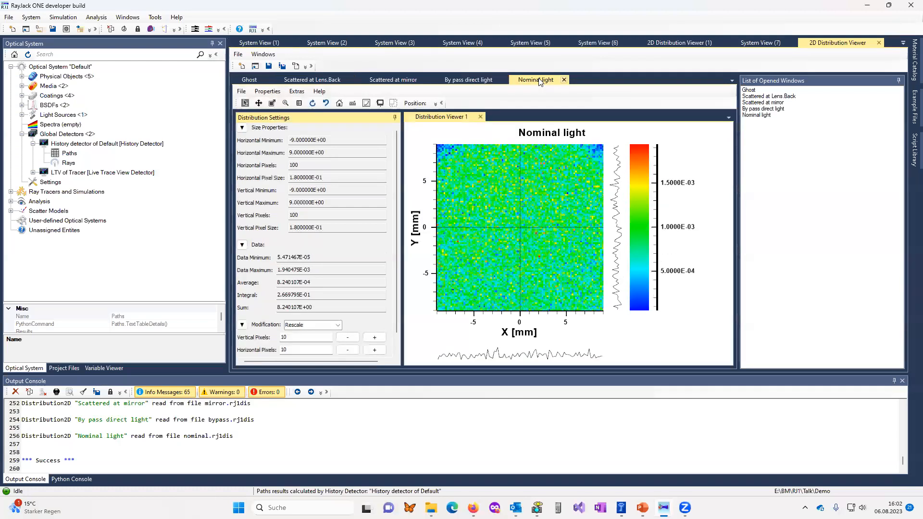
Step: Bring up the Ghost irradiance plot and find the 3D system view containing the separate stray-light ray groups, System View (6)
{"action": "left_click", "coordinate": [254, 81]}
{"action": "left_click", "coordinate": [529, 42]}
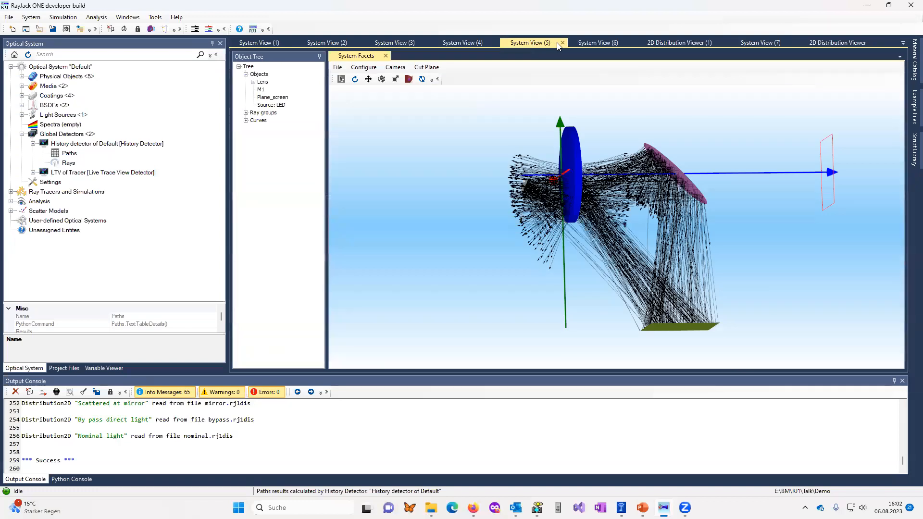
{"action": "left_click", "coordinate": [679, 43]}
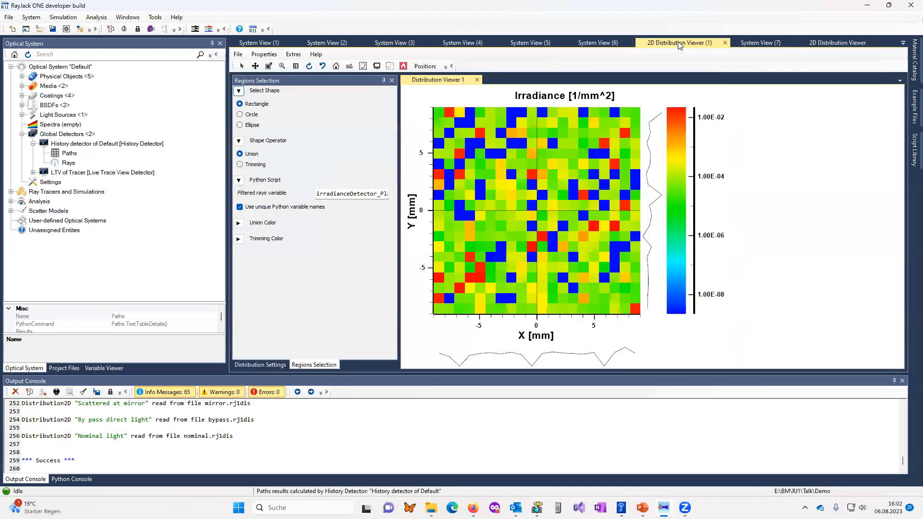
{"action": "left_click", "coordinate": [760, 42]}
{"action": "left_click", "coordinate": [596, 43]}
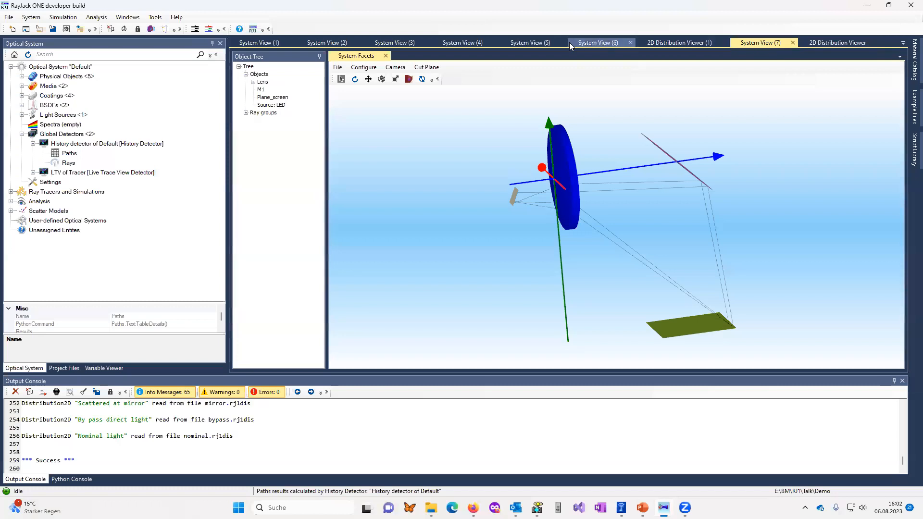
{"action": "middle_click_drag", "start_coordinate": [592, 240], "coordinate": [614, 247]}
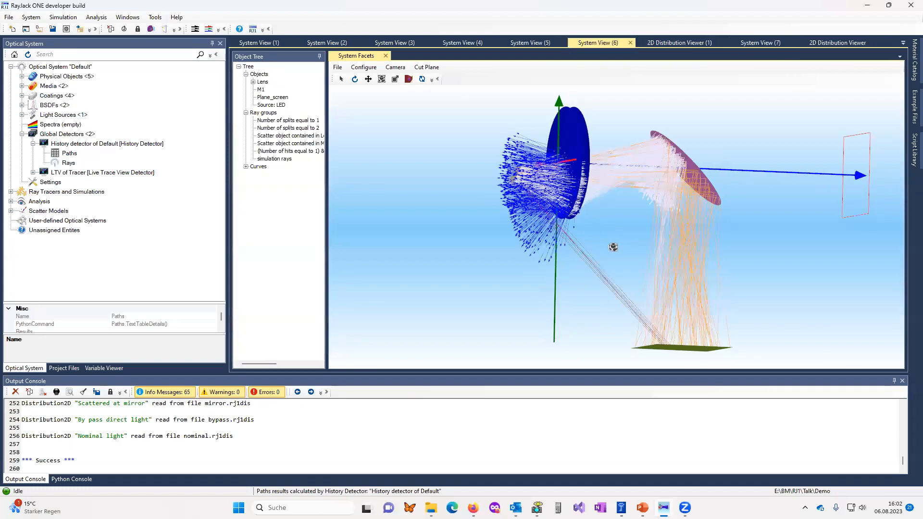
Step: Hide all ray groups, show only "Number of splits equal to 2", and compare its rays on the screen with the Ghost irradiance plot
{"action": "right_click", "coordinate": [261, 113]}
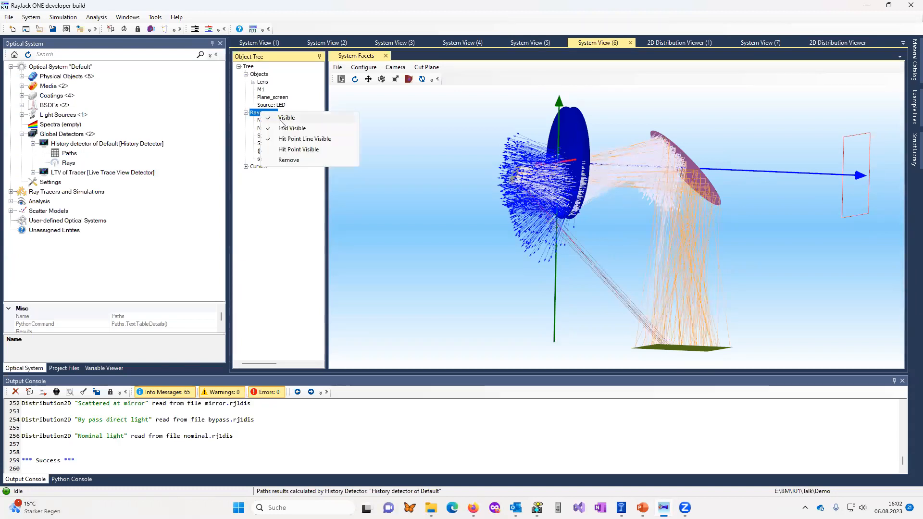
{"action": "left_click", "coordinate": [295, 128]}
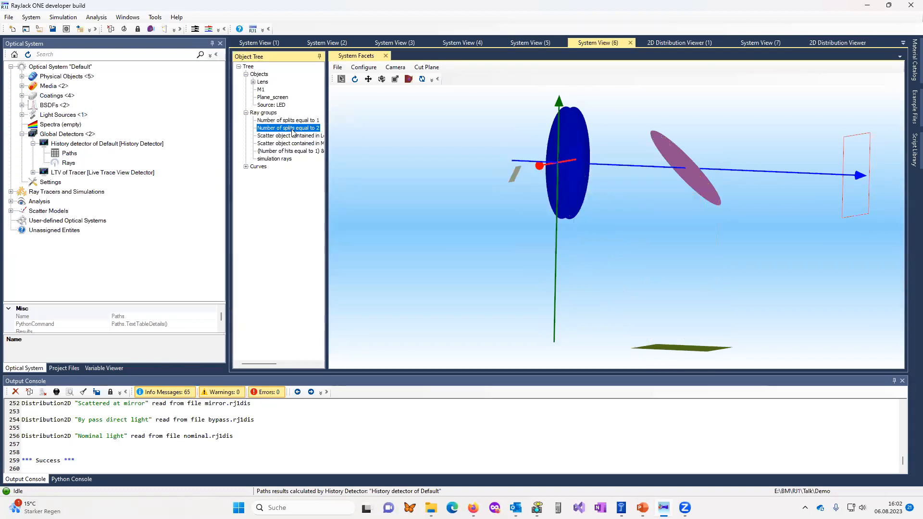
{"action": "right_click", "coordinate": [289, 127]}
{"action": "mouse_move", "coordinate": [323, 144]}
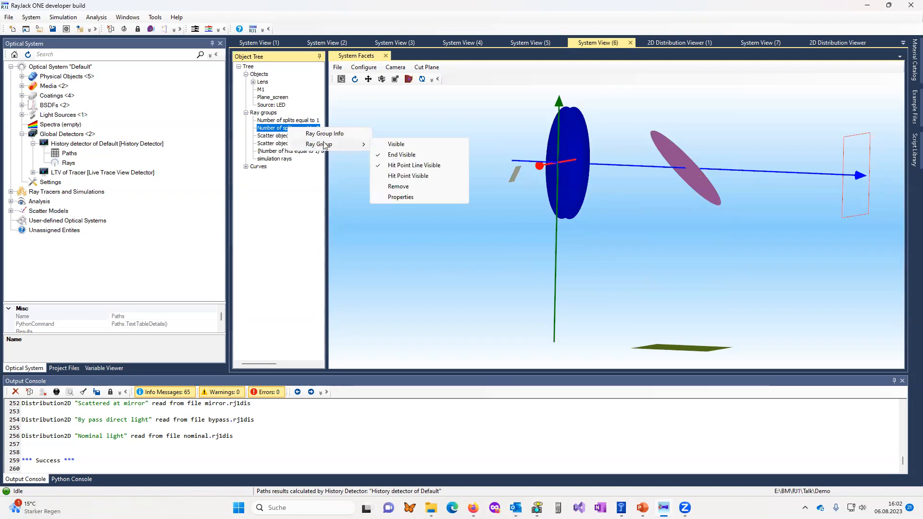
{"action": "left_click", "coordinate": [413, 144]}
{"action": "mouse_move", "coordinate": [579, 202]}
{"action": "middle_mouse_down"}
{"action": "mouse_move", "coordinate": [554, 192]}
{"action": "mouse_move", "coordinate": [577, 209]}
{"action": "middle_mouse_up"}
{"action": "middle_click_drag", "start_coordinate": [660, 305], "coordinate": [670, 333]}
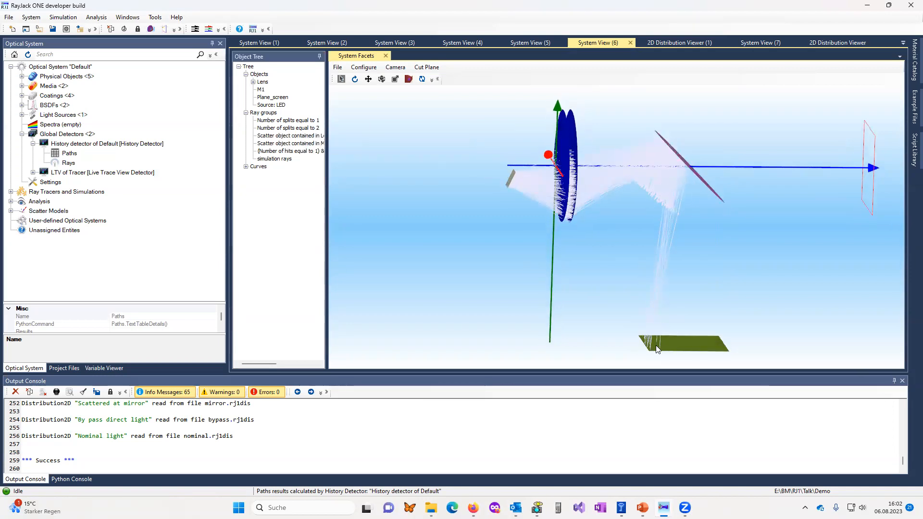
{"action": "left_click", "coordinate": [834, 42]}
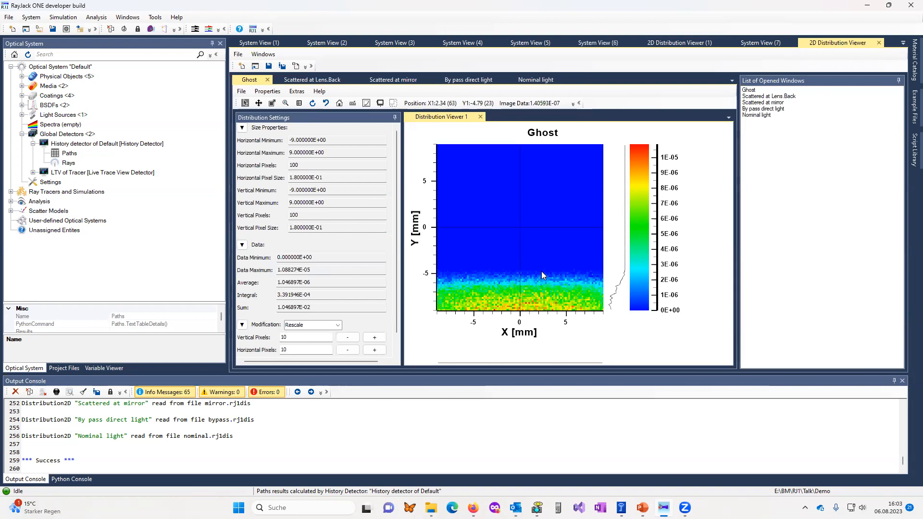
Step: Switch to the running PowerPoint slide show and advance from the Live Demo slide to the stray light contributors slide
{"action": "mouse_move", "coordinate": [643, 508]}
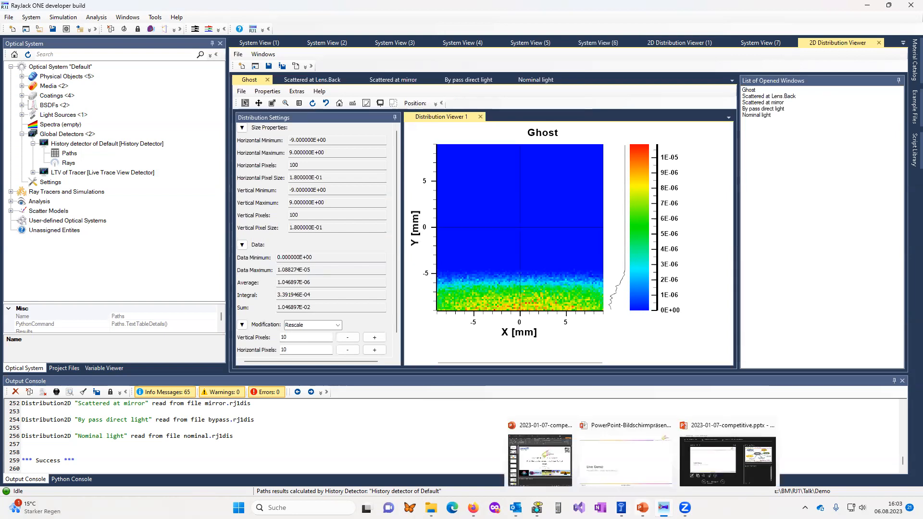
{"action": "left_click", "coordinate": [618, 463]}
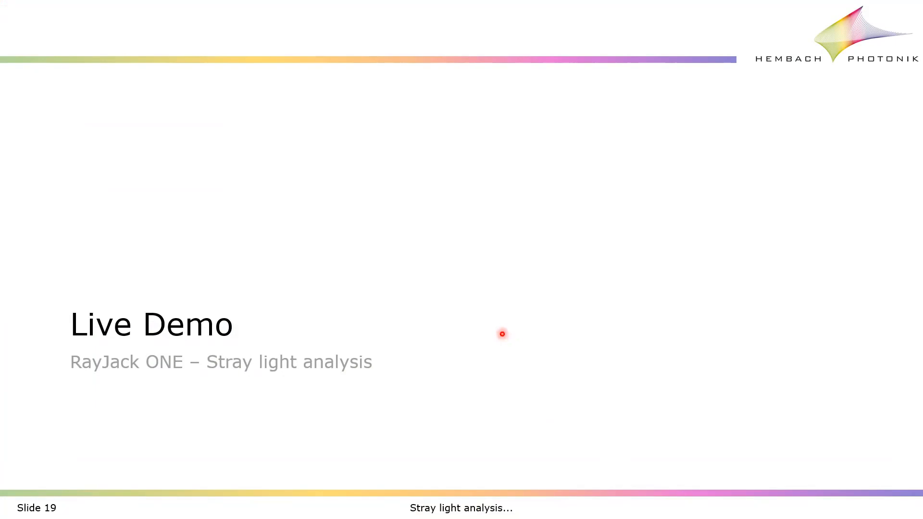
{"action": "key", "text": "Right"}
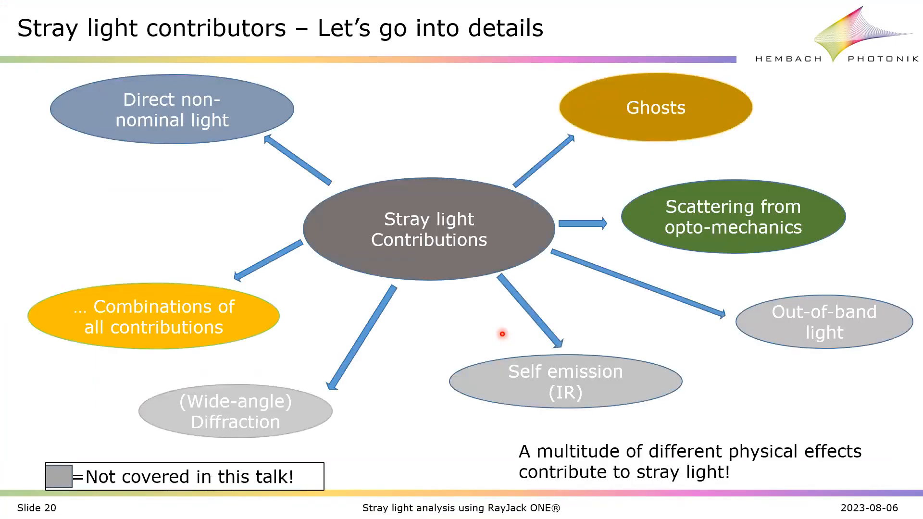